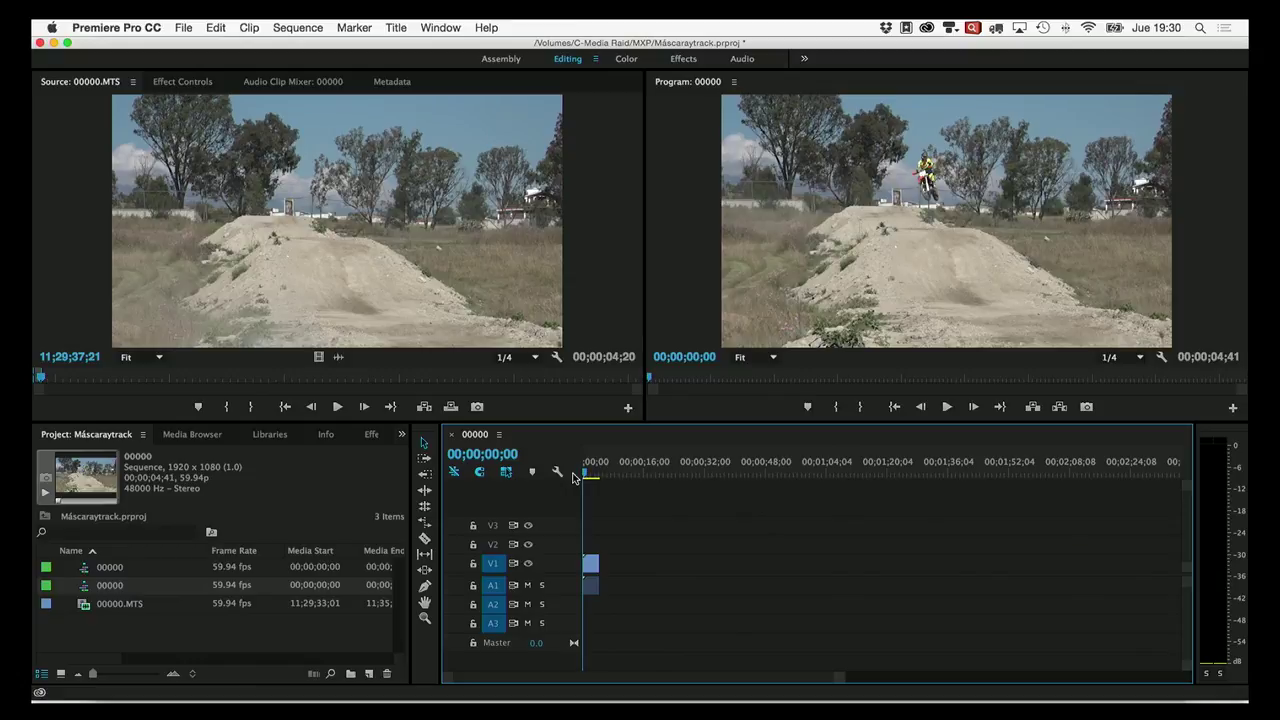
Step: Play through the motocross sequence, then park the playhead at 00;00;01;38
key(space)
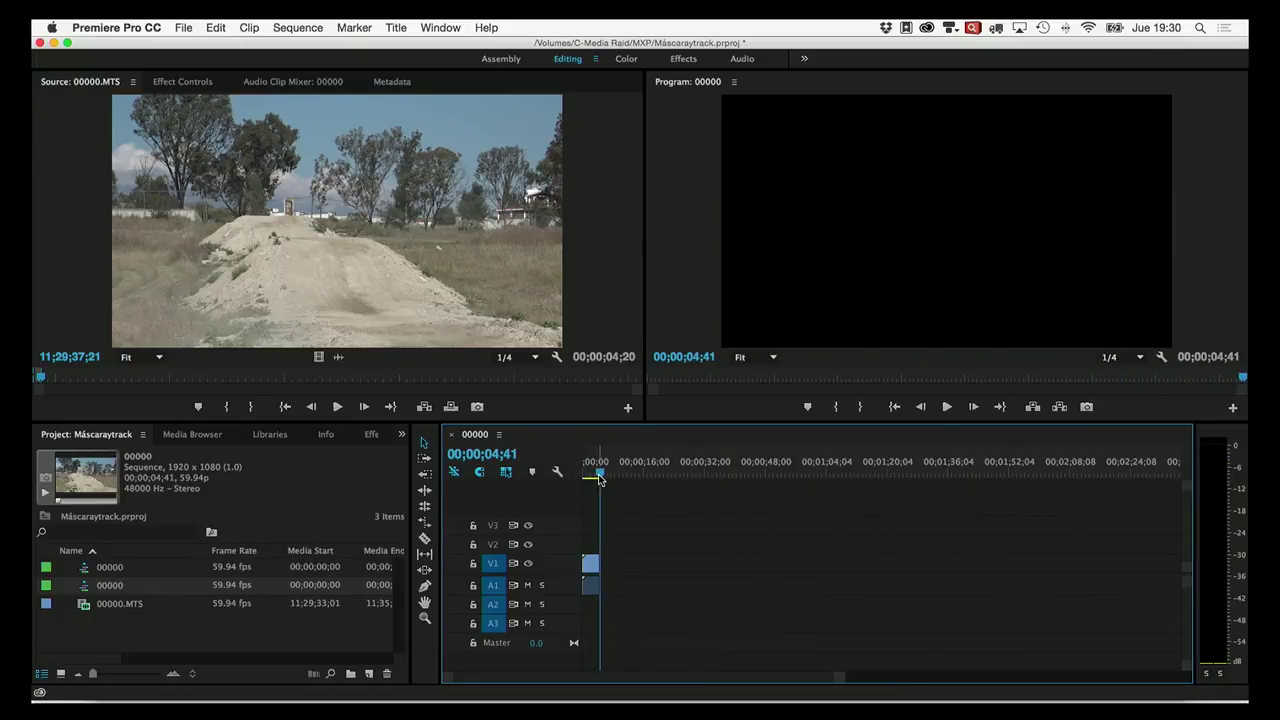
drag(599, 479, 597, 479)
drag(844, 681, 748, 694)
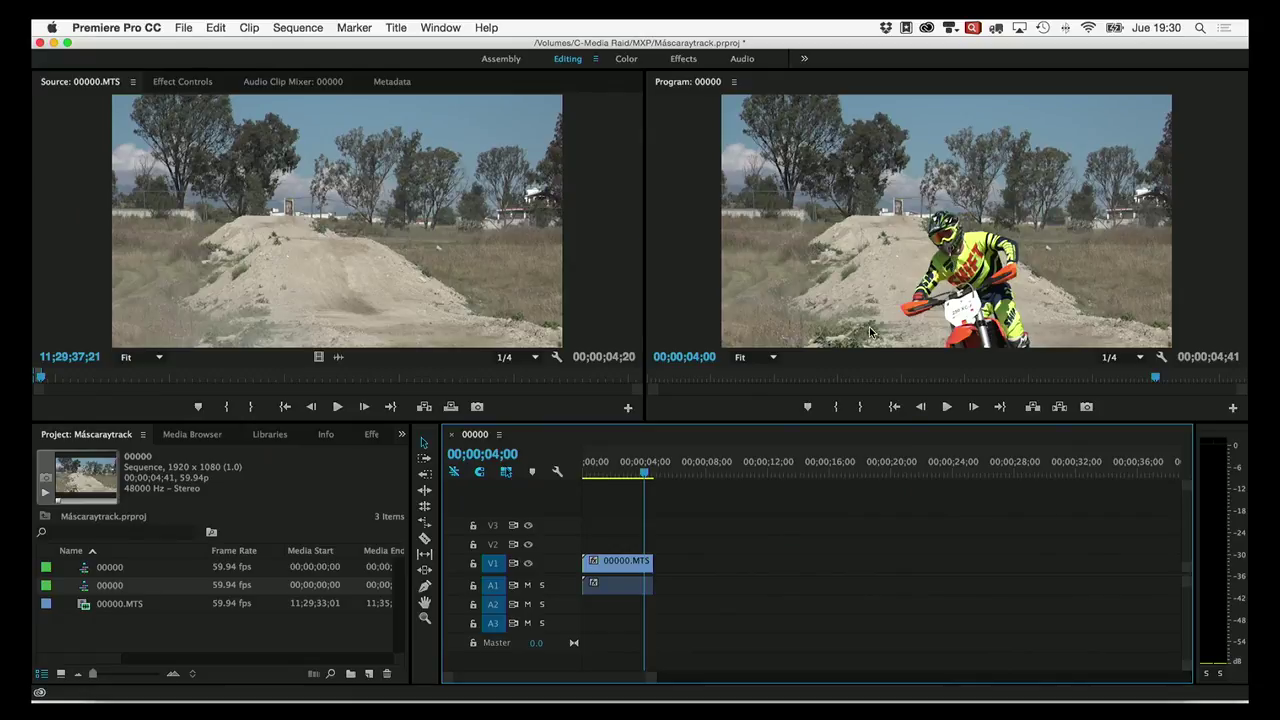
key(Left)
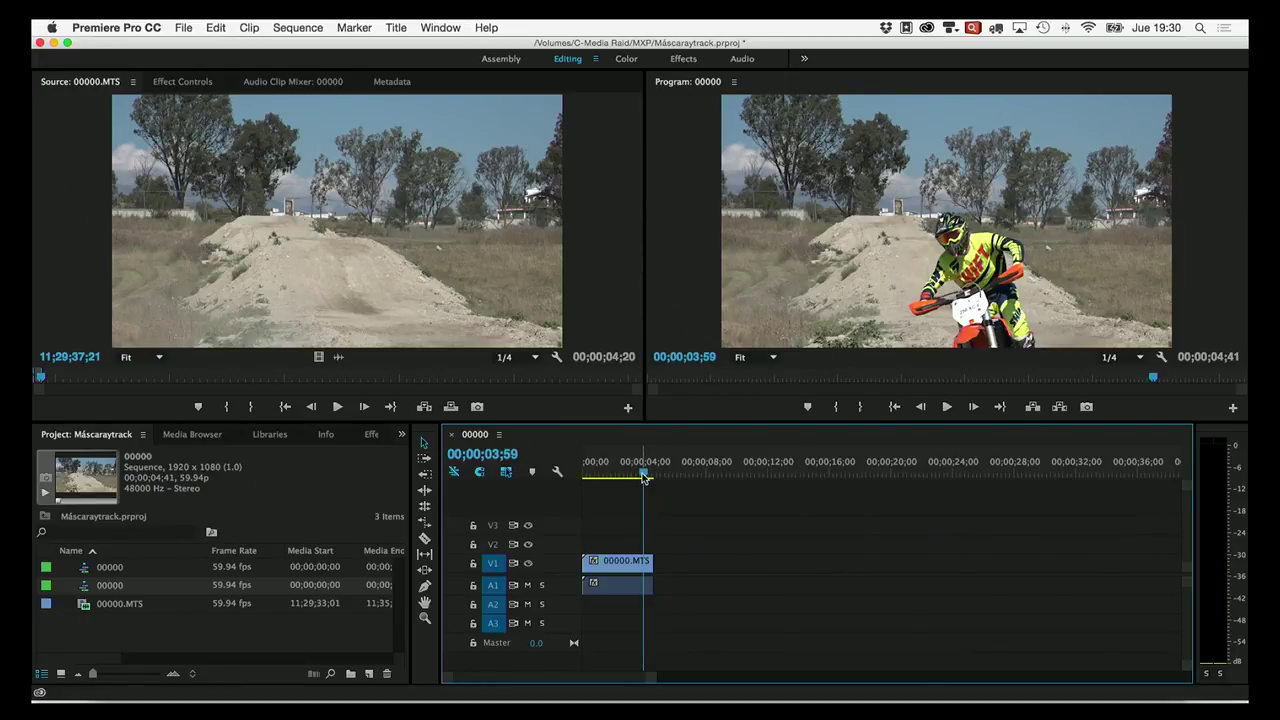
drag(644, 477, 616, 477)
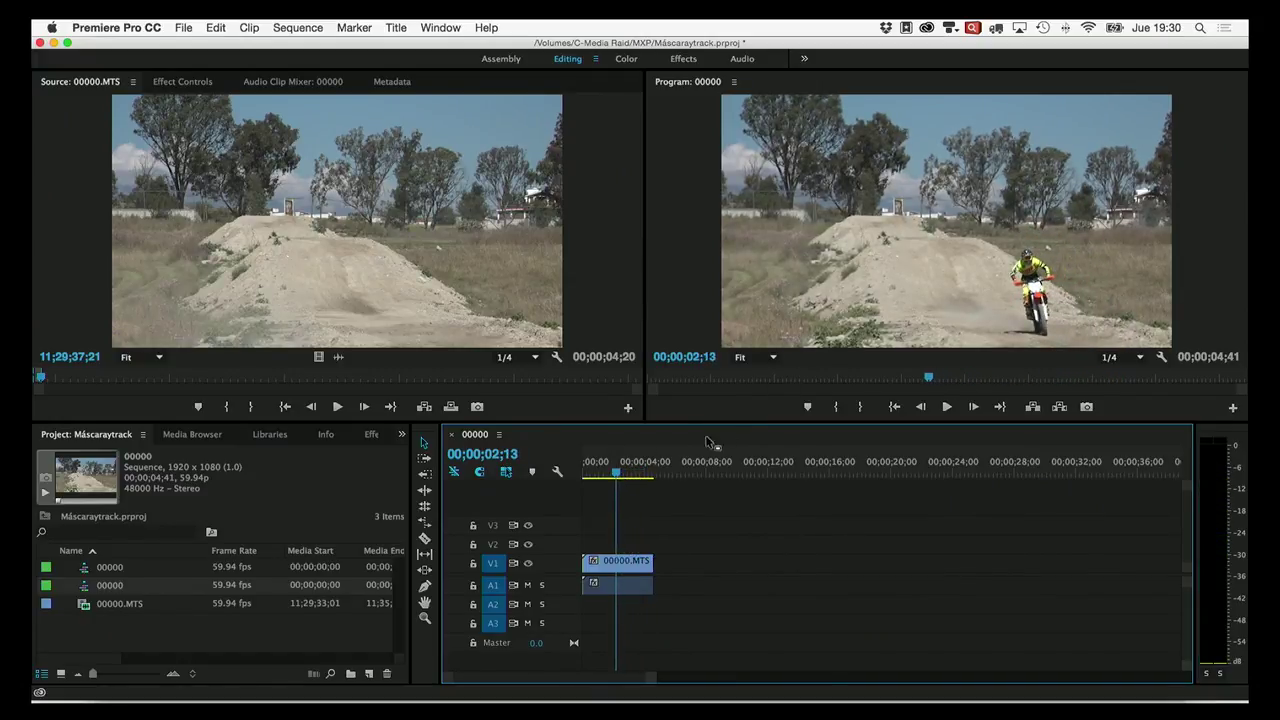
drag(616, 477, 608, 477)
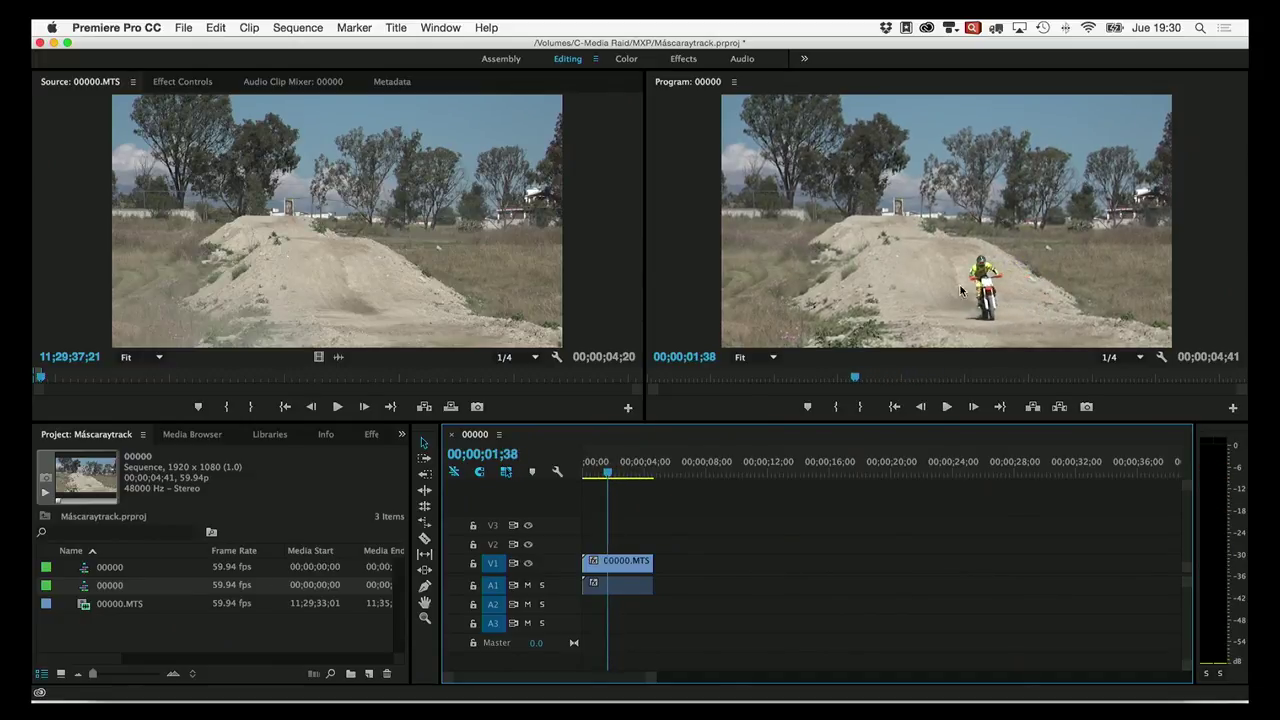
Step: Magnify the Program monitor preview to 100%
click(772, 357)
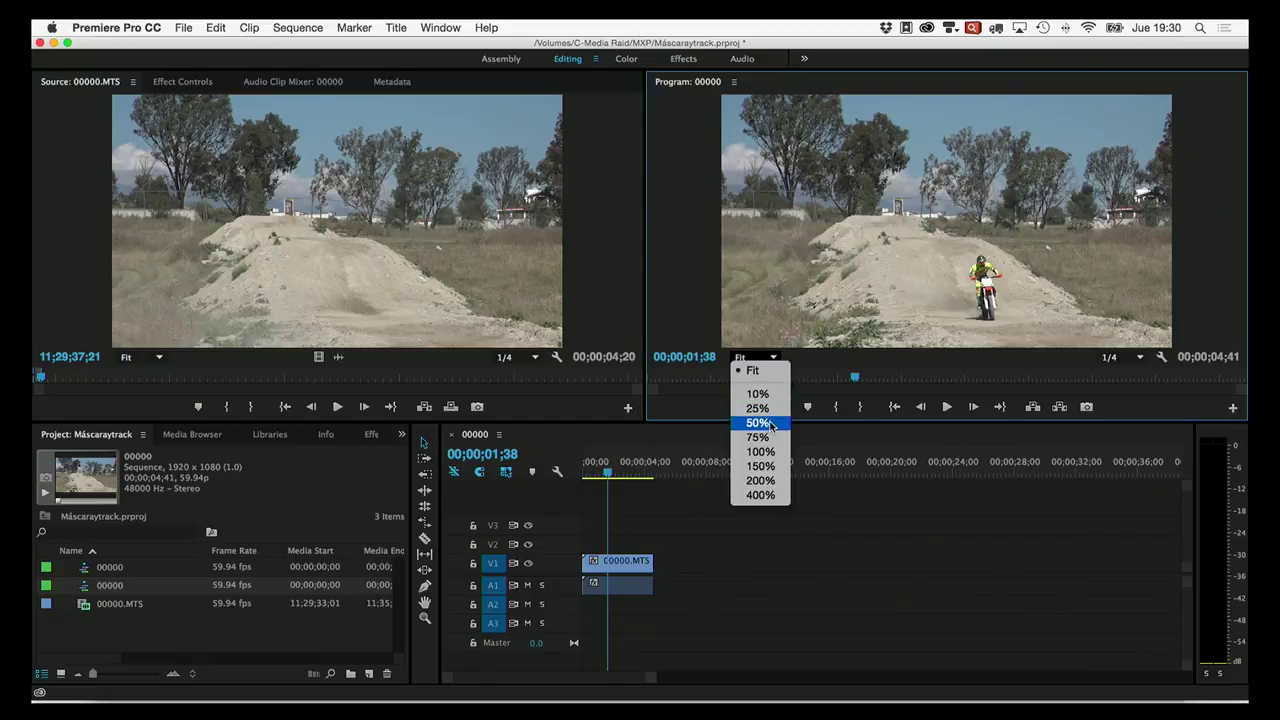
click(760, 452)
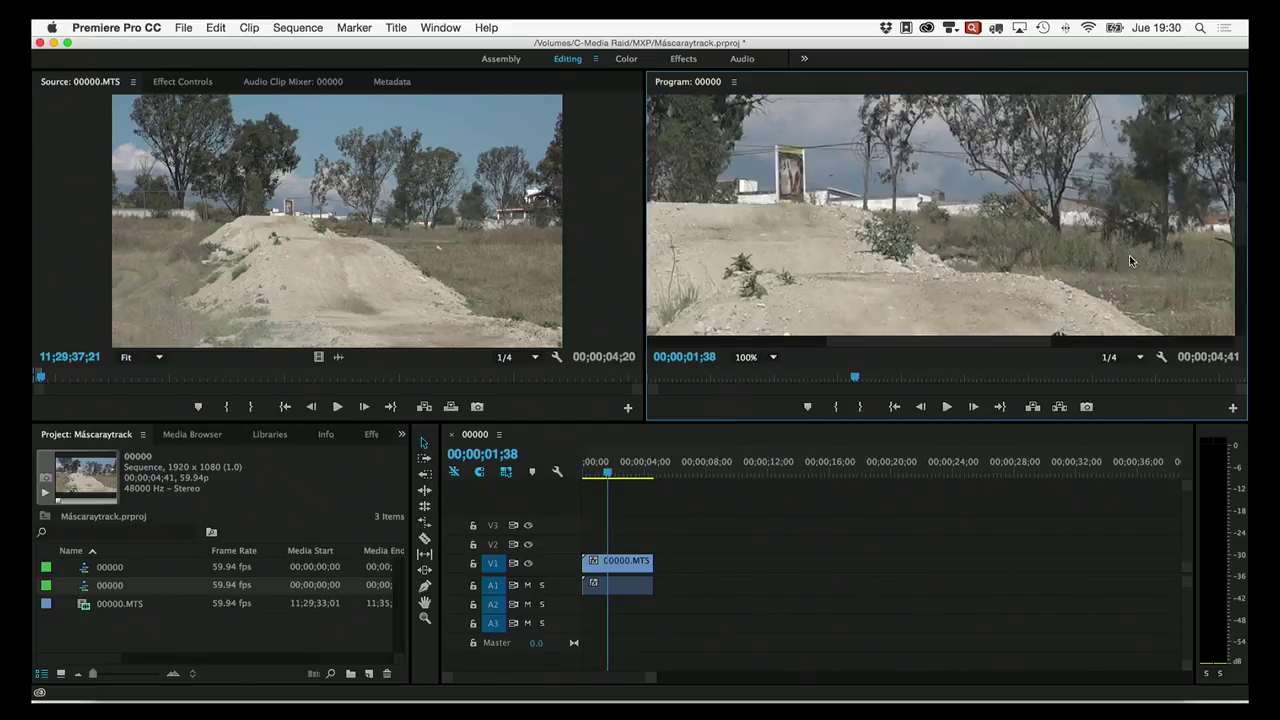
drag(1245, 208, 1240, 249)
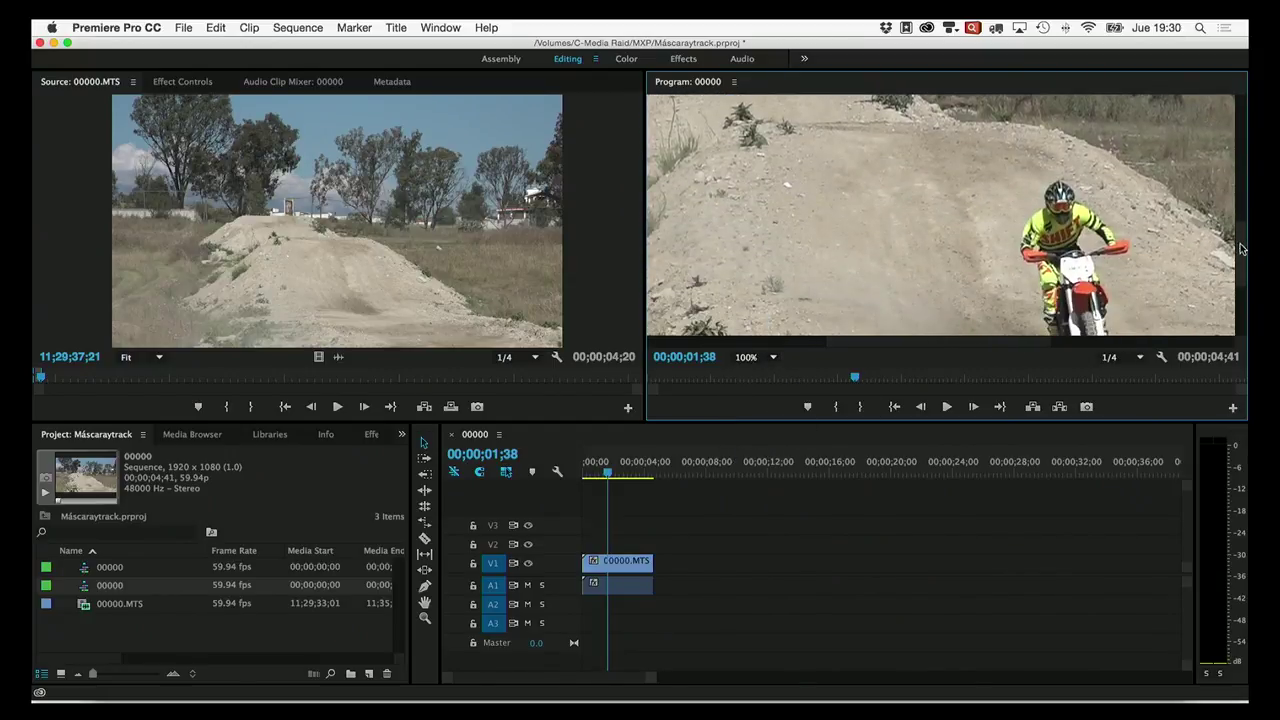
Step: Scrub the playhead back to 00;00;00;40, where the rider's helmeted face is visible
drag(855, 379, 758, 391)
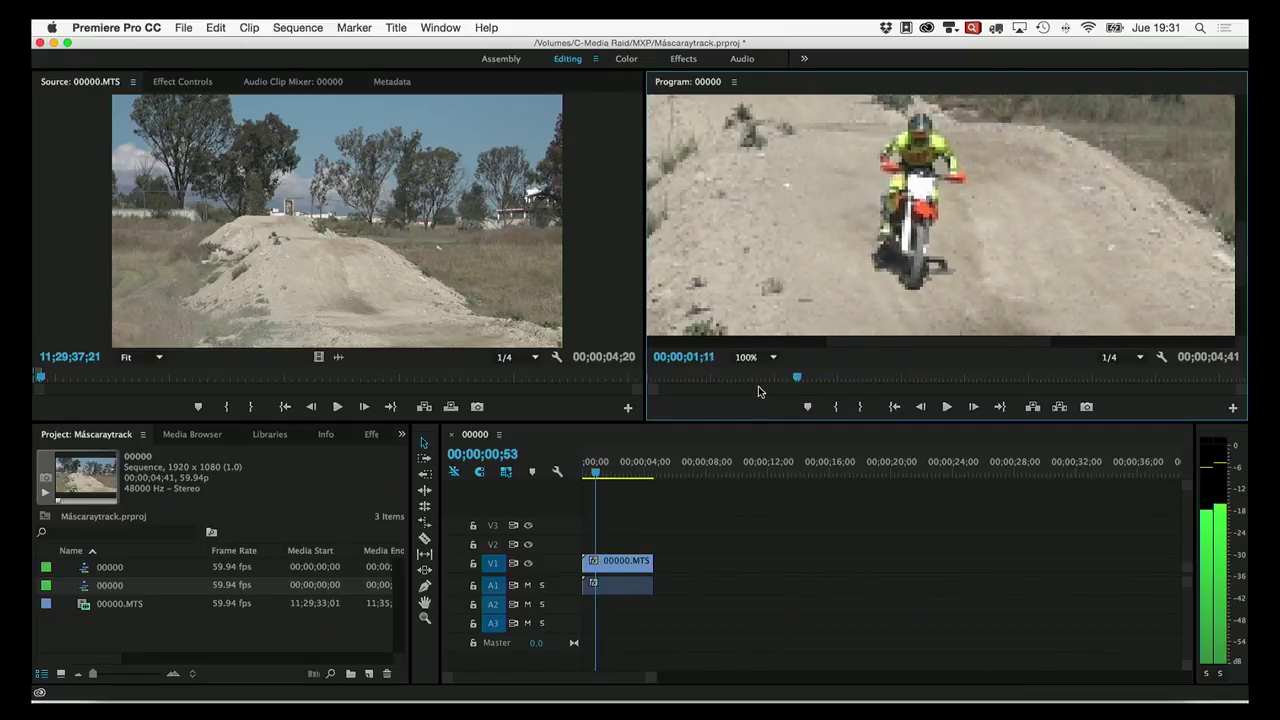
drag(760, 383, 744, 380)
drag(1240, 236, 1240, 226)
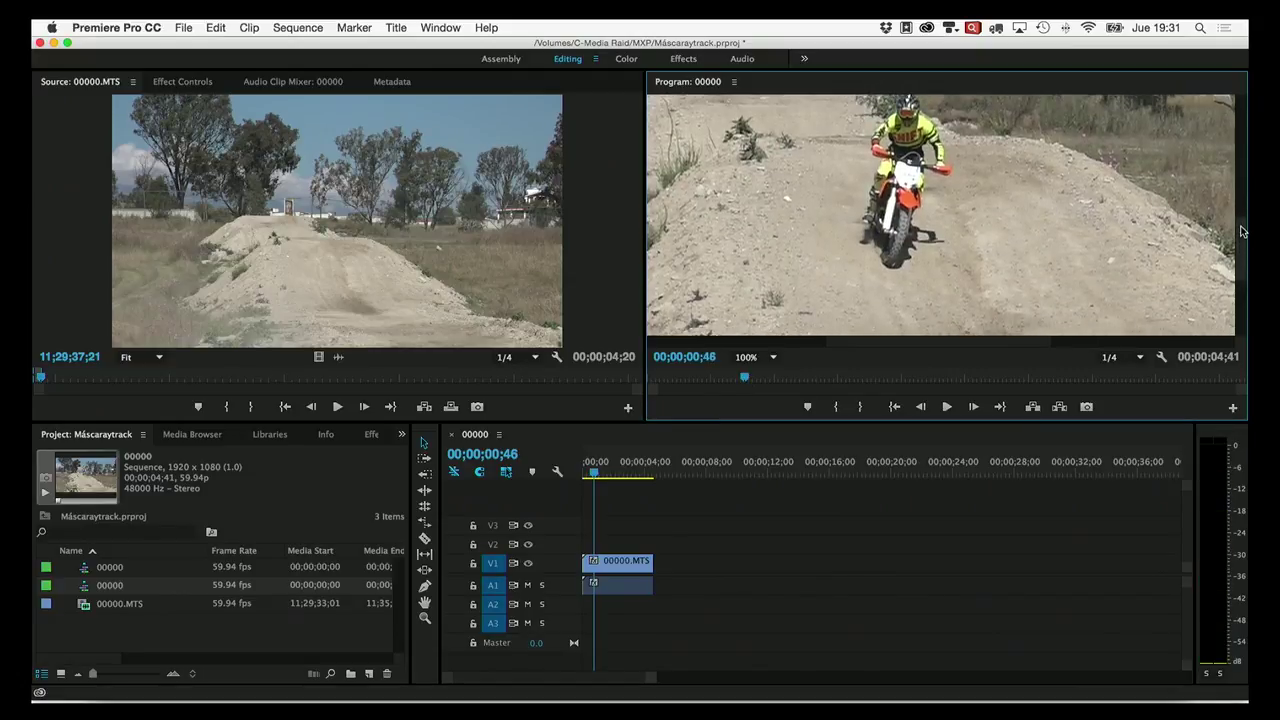
drag(744, 375, 729, 378)
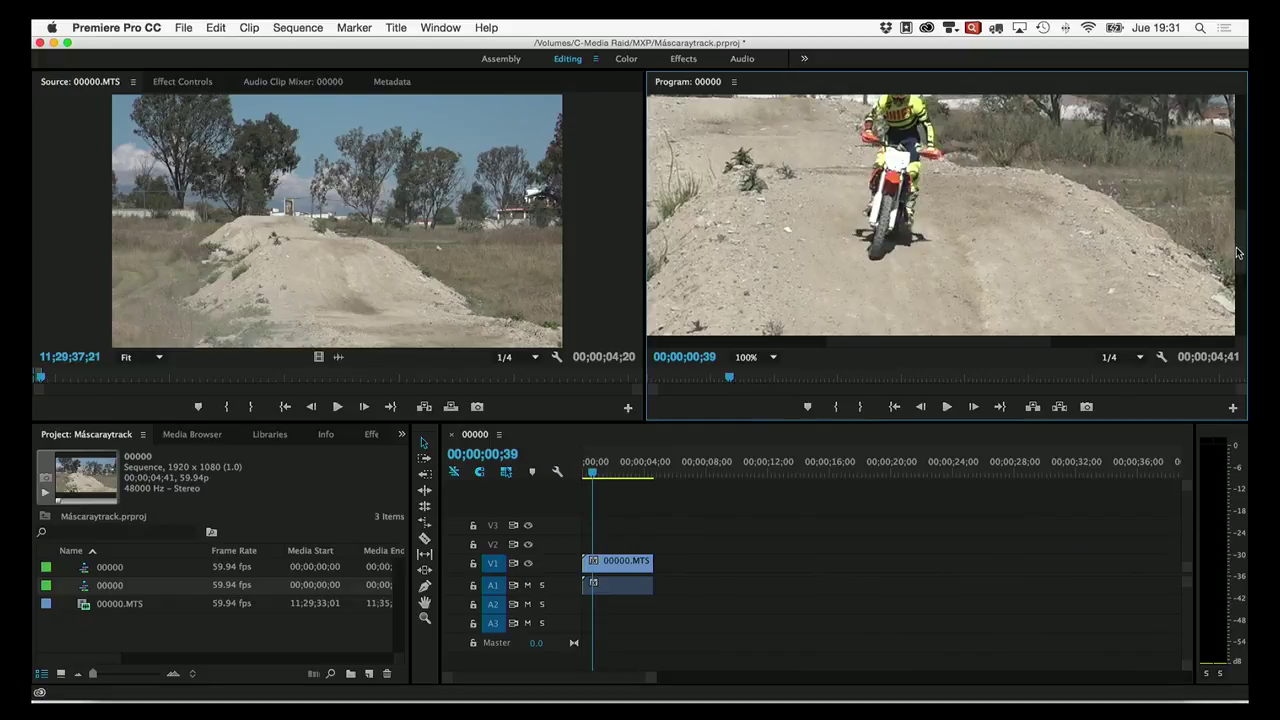
drag(731, 380, 733, 377)
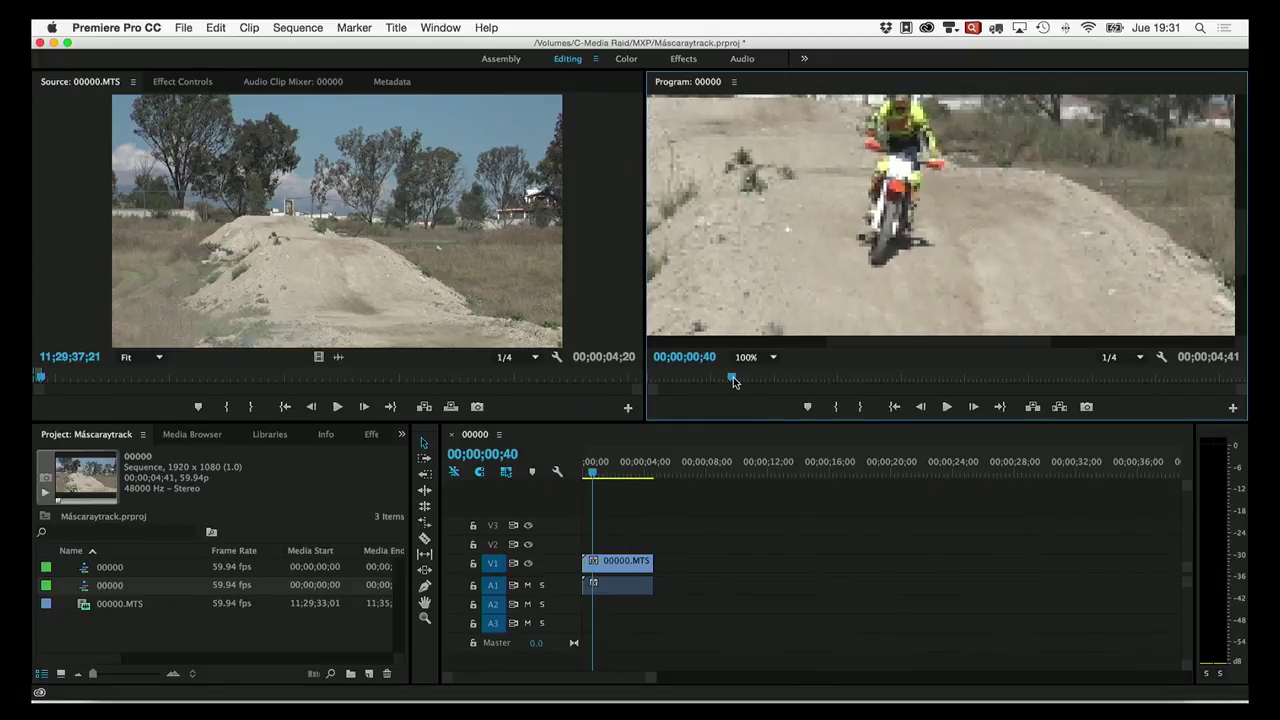
click(367, 436)
Step: Search effects for 'fast', apply Fast Blur to the 00000.MTS clip, and show its Effect Controls
click(121, 456)
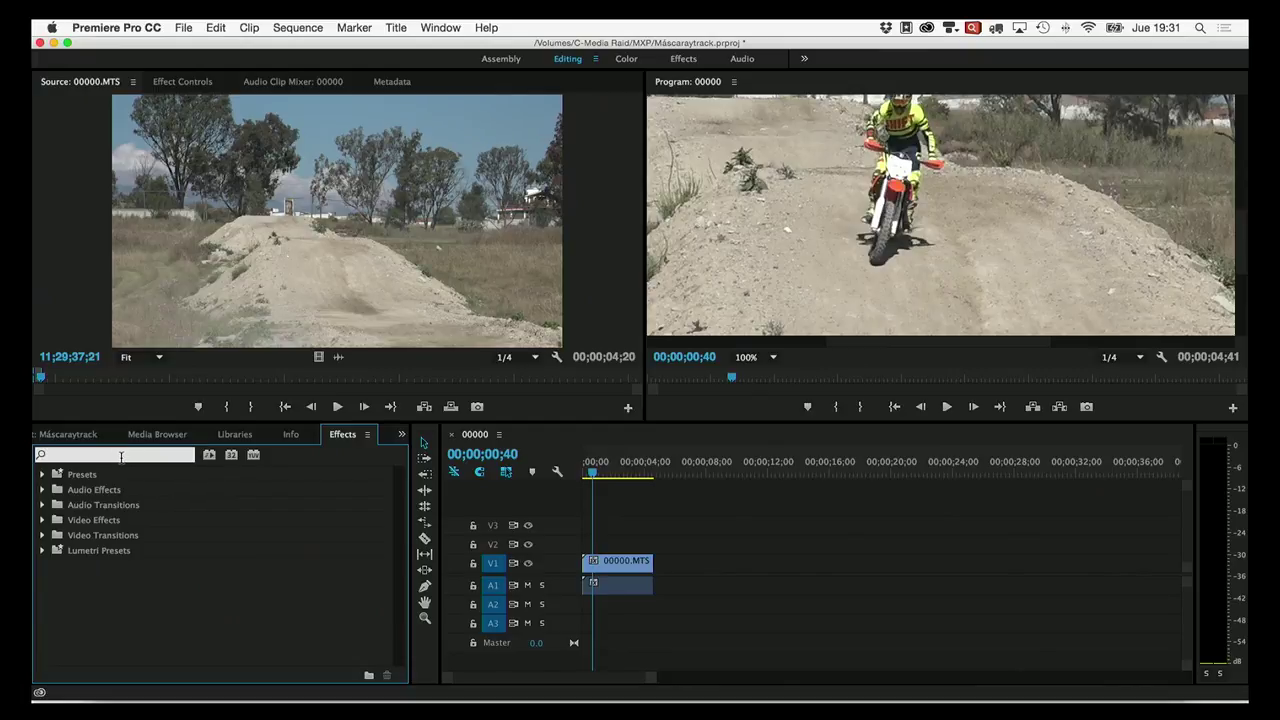
text(fast)
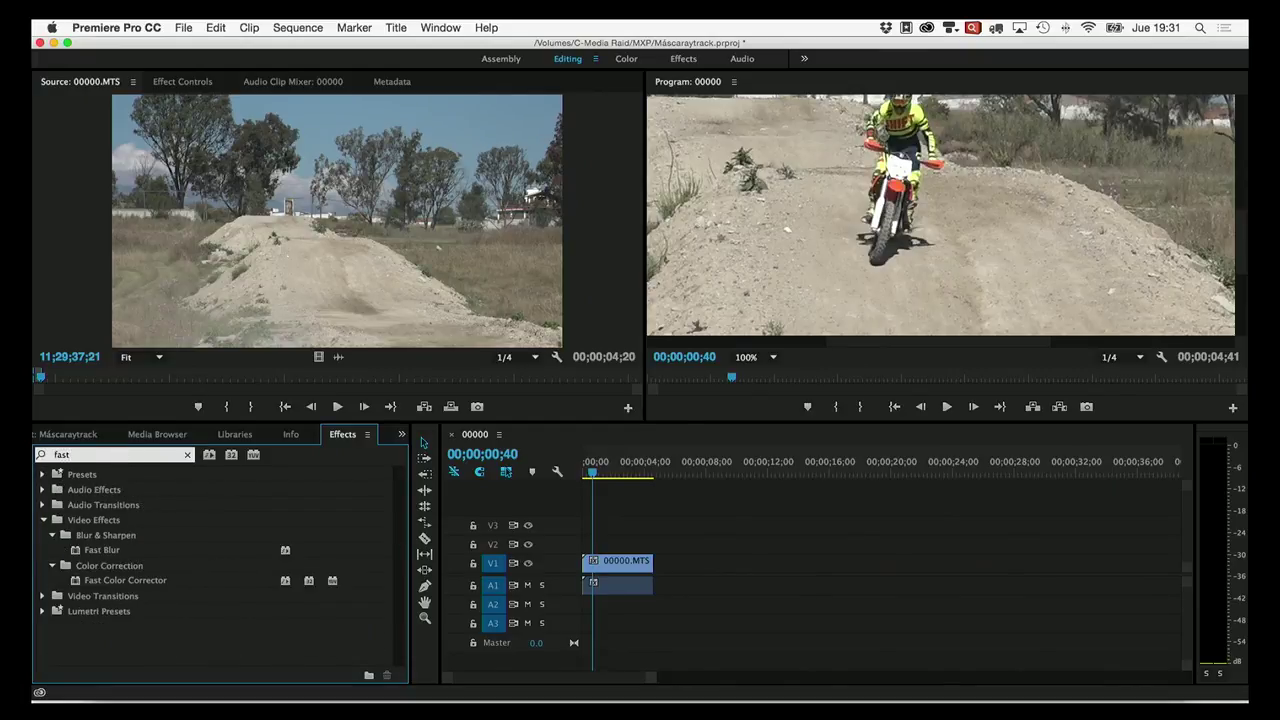
drag(78, 556, 604, 563)
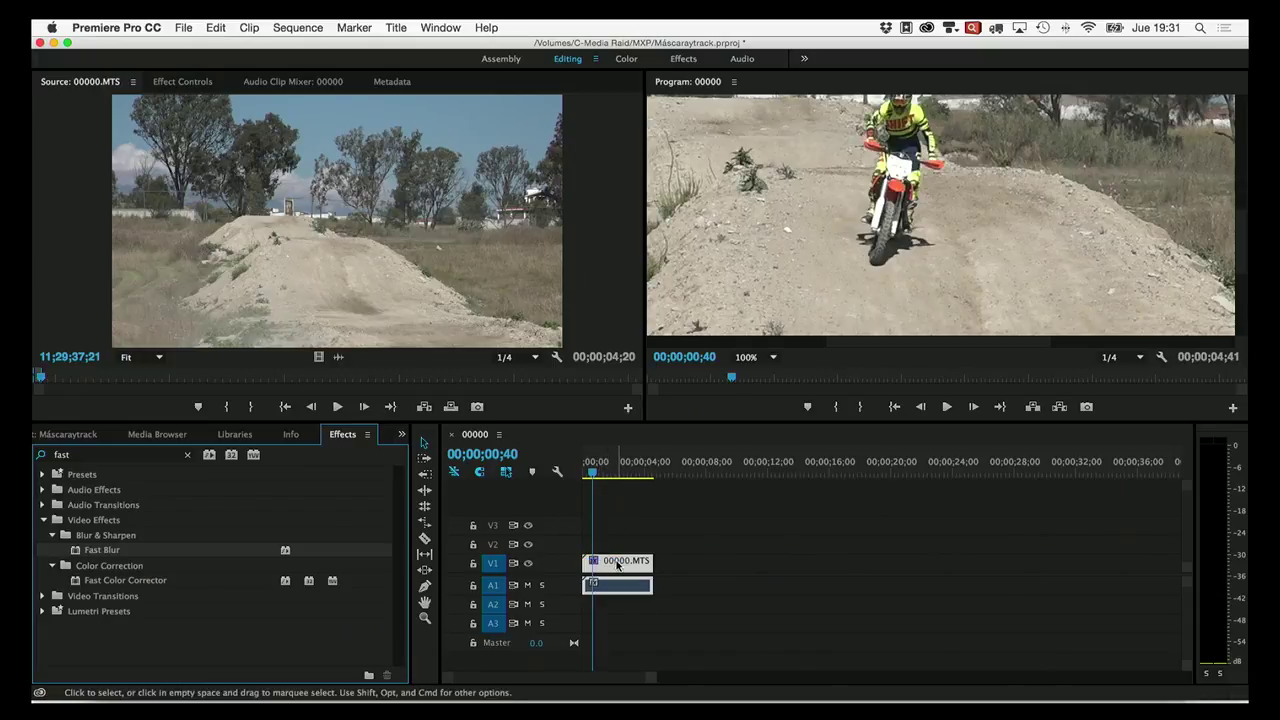
double_click(617, 563)
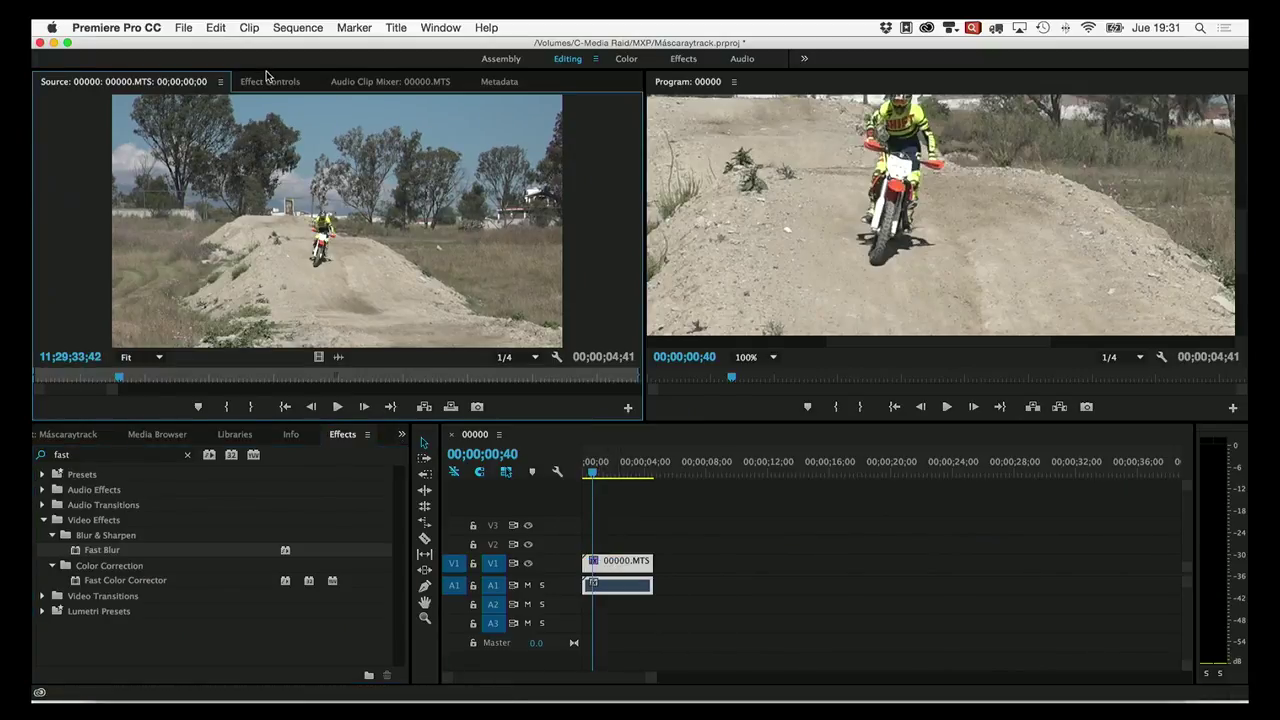
click(268, 83)
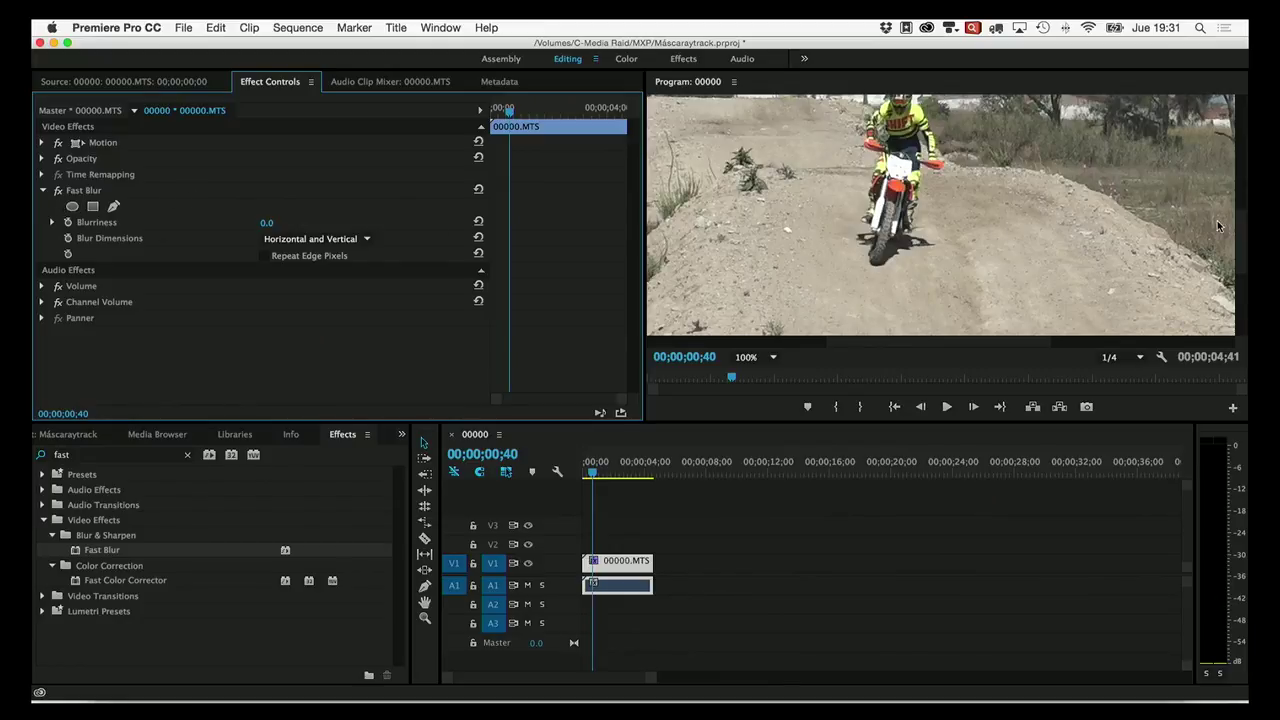
Step: Raise Fast Blur's Blurriness to 8.0, then to 14.0
drag(267, 226, 280, 223)
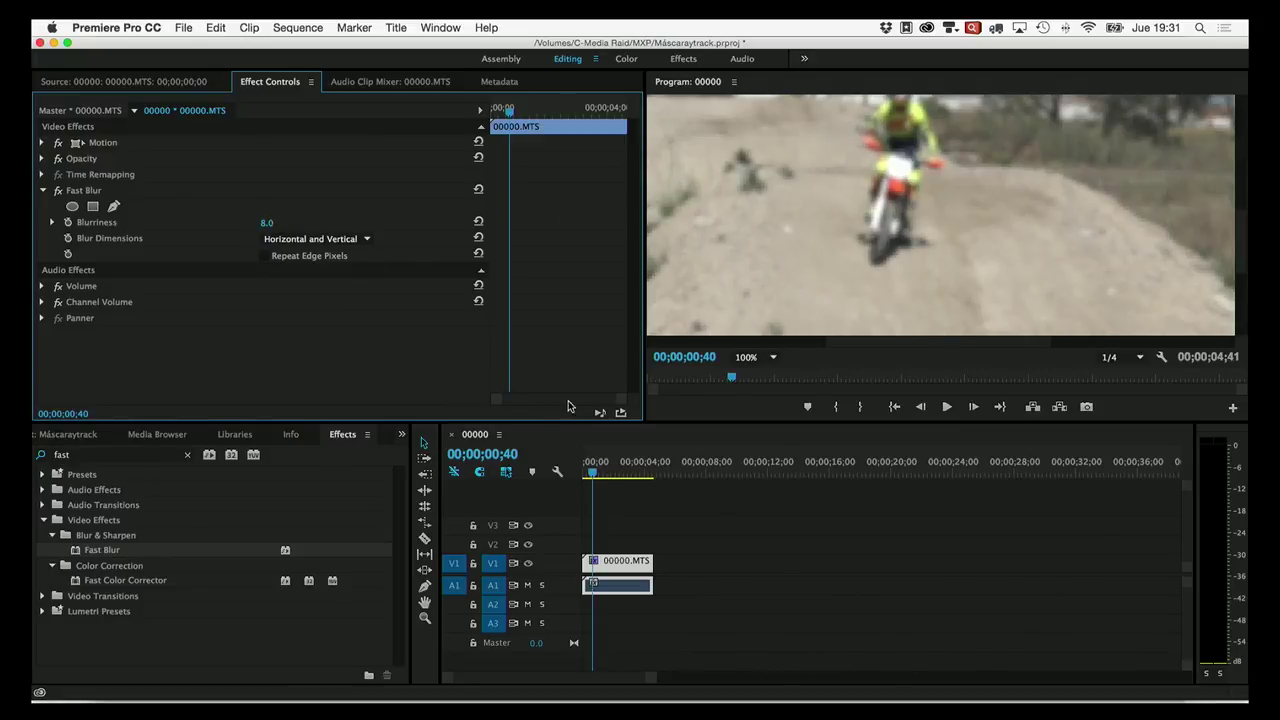
drag(598, 474, 628, 474)
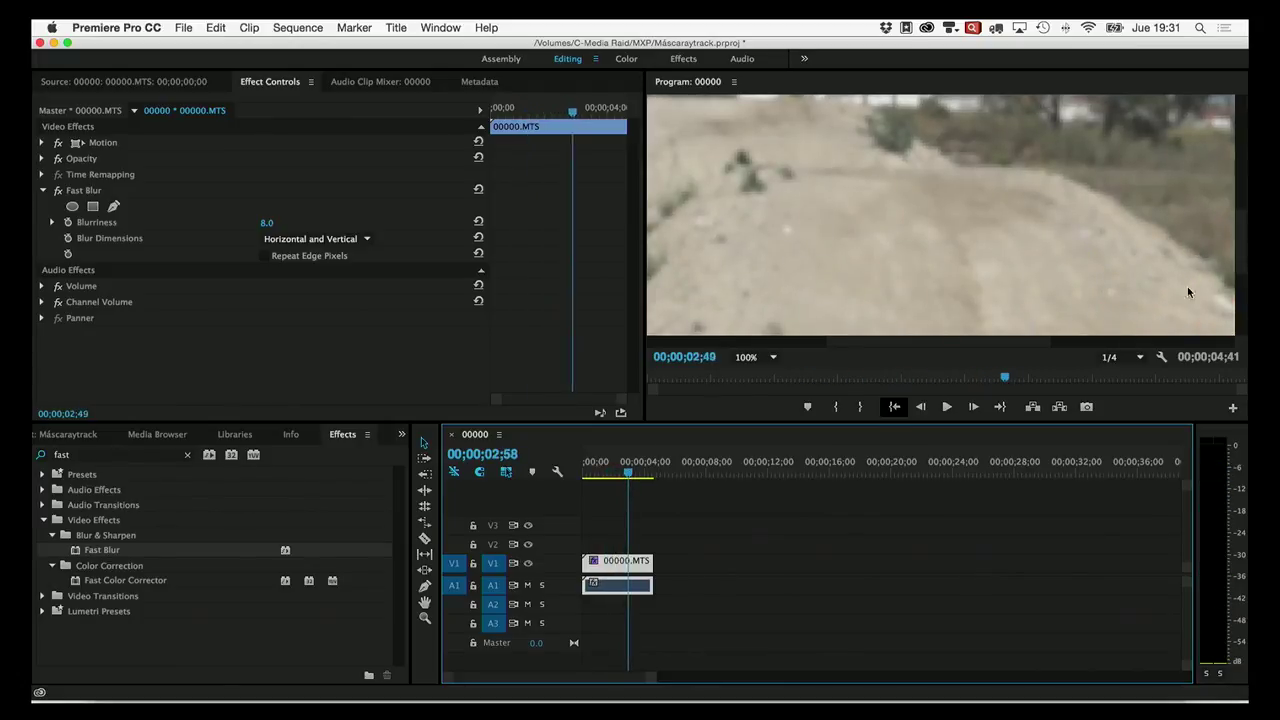
drag(1243, 260, 1238, 331)
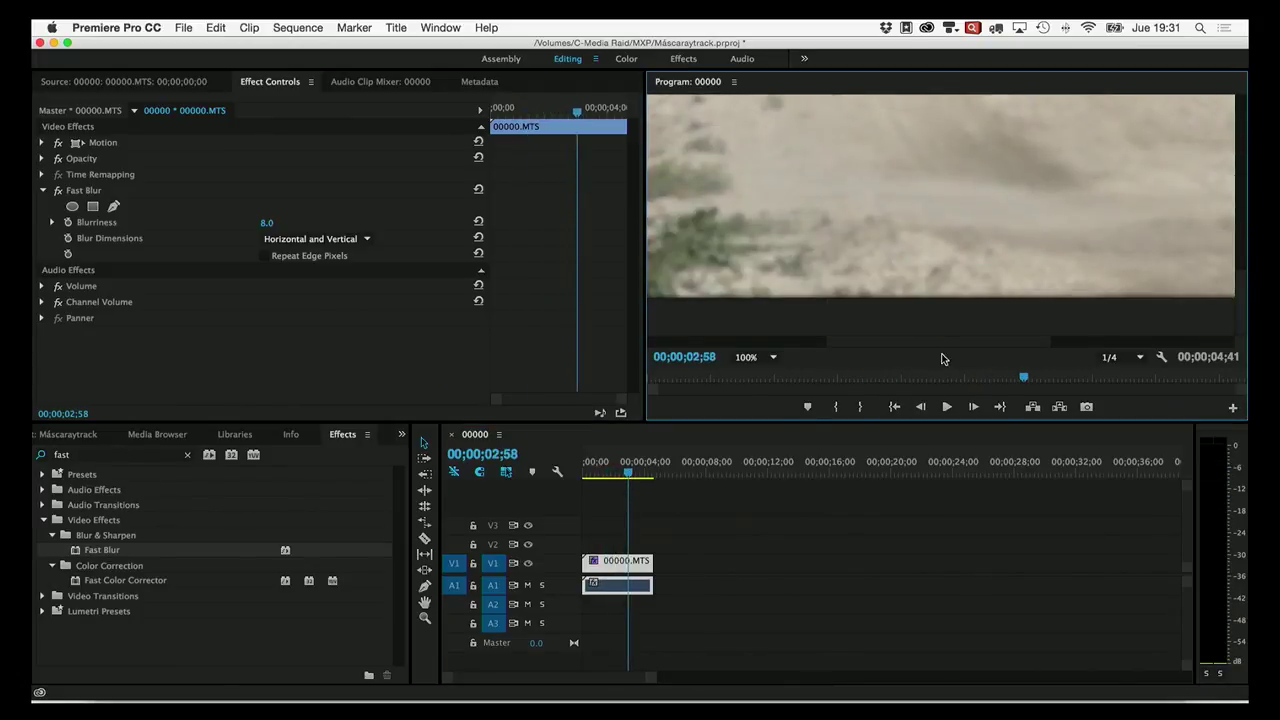
scroll(933, 350, left, 5)
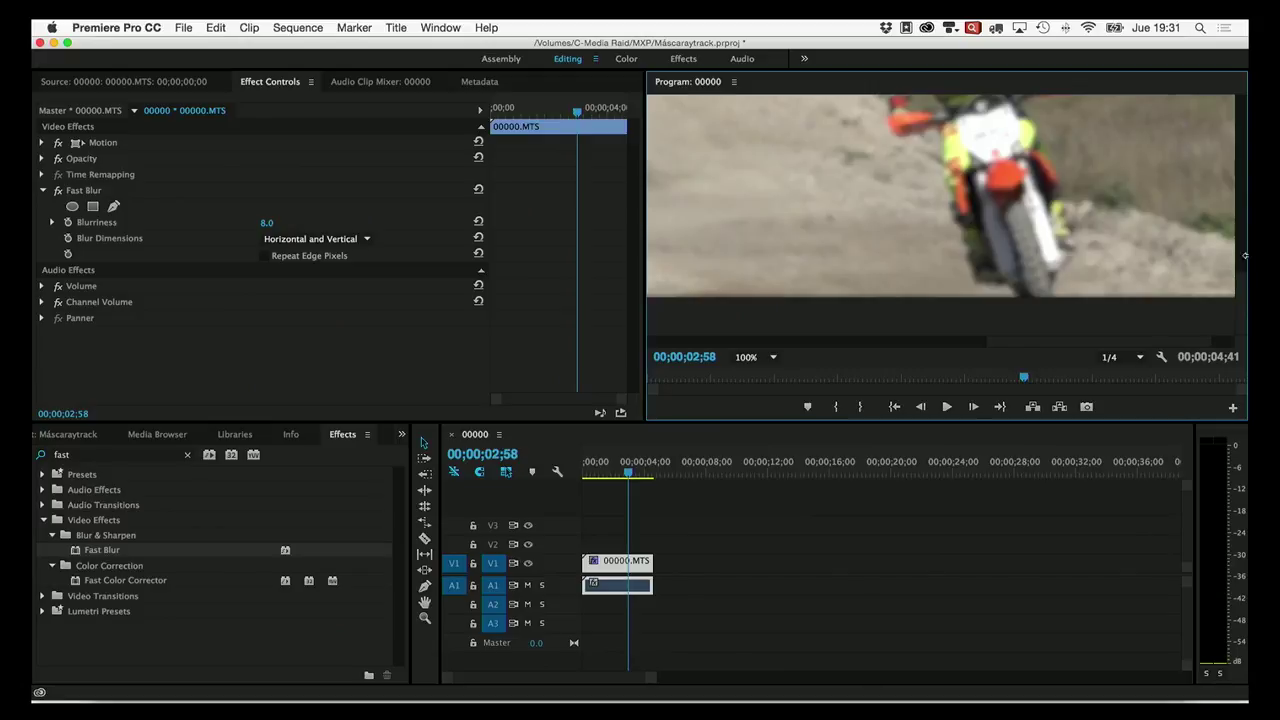
drag(1244, 290, 1243, 264)
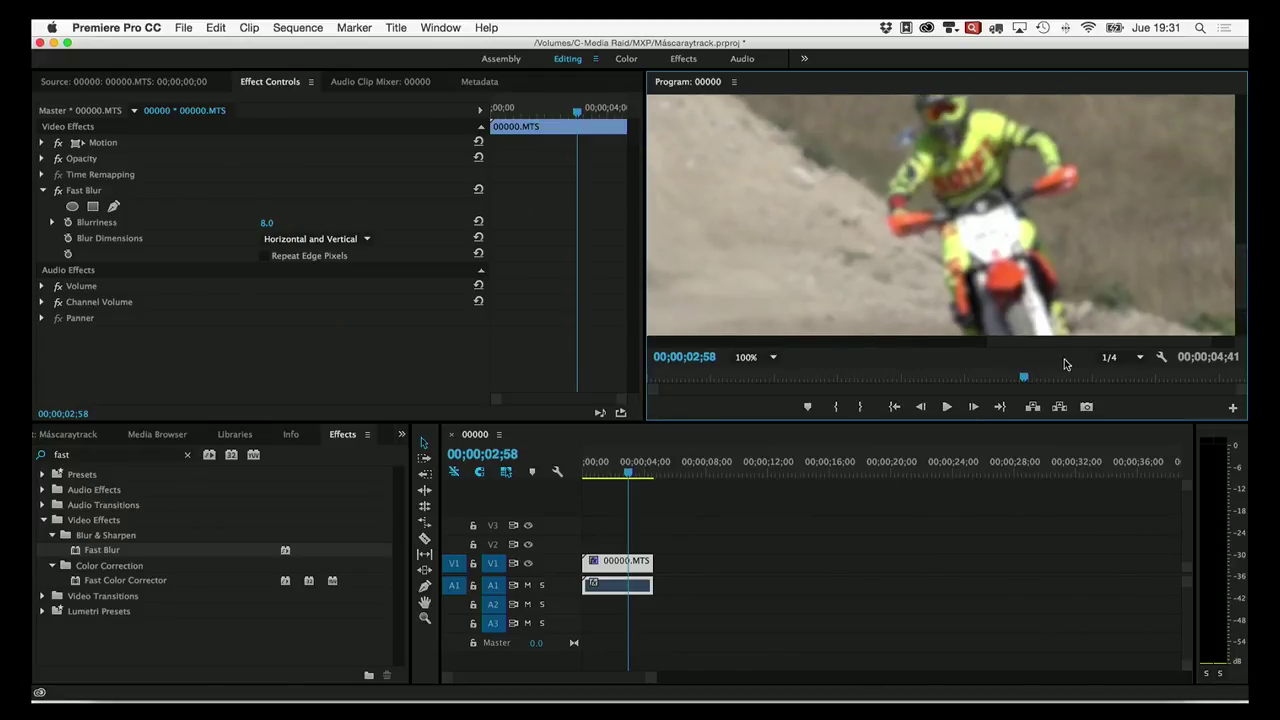
drag(263, 224, 277, 224)
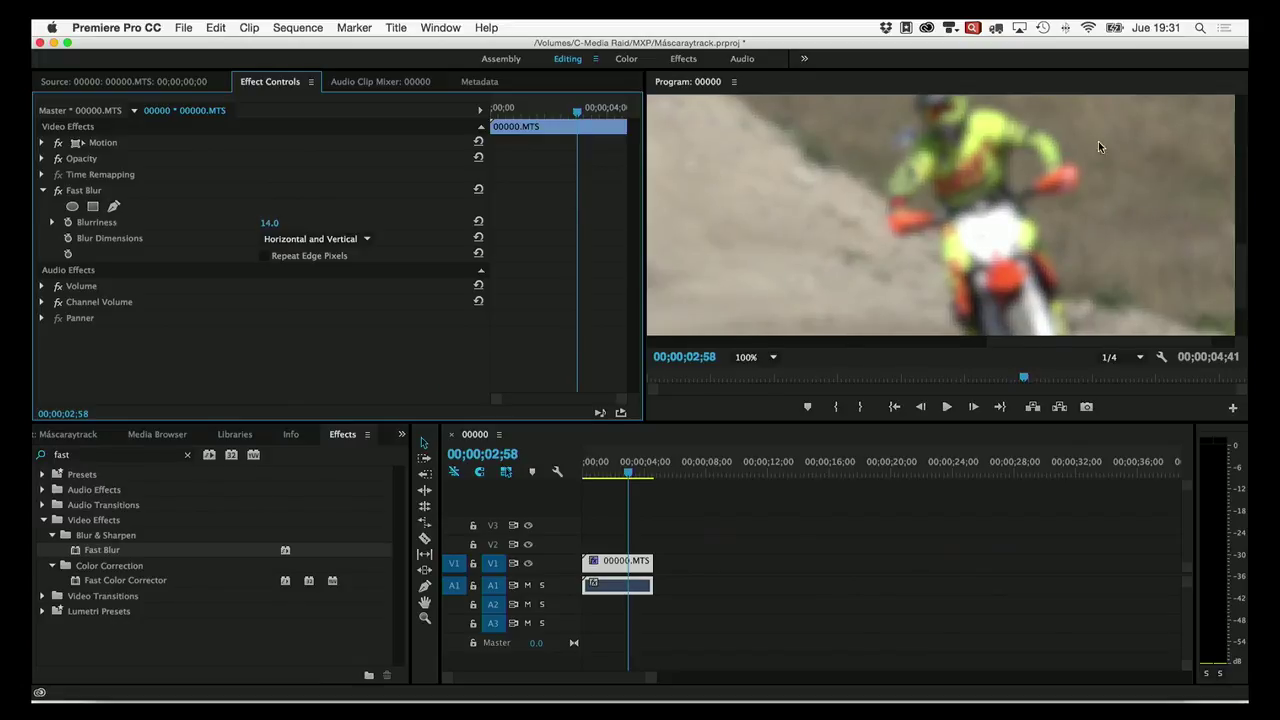
Step: Fit the full frame in the preview and return the playhead to 00;00;00;39
click(774, 358)
click(750, 368)
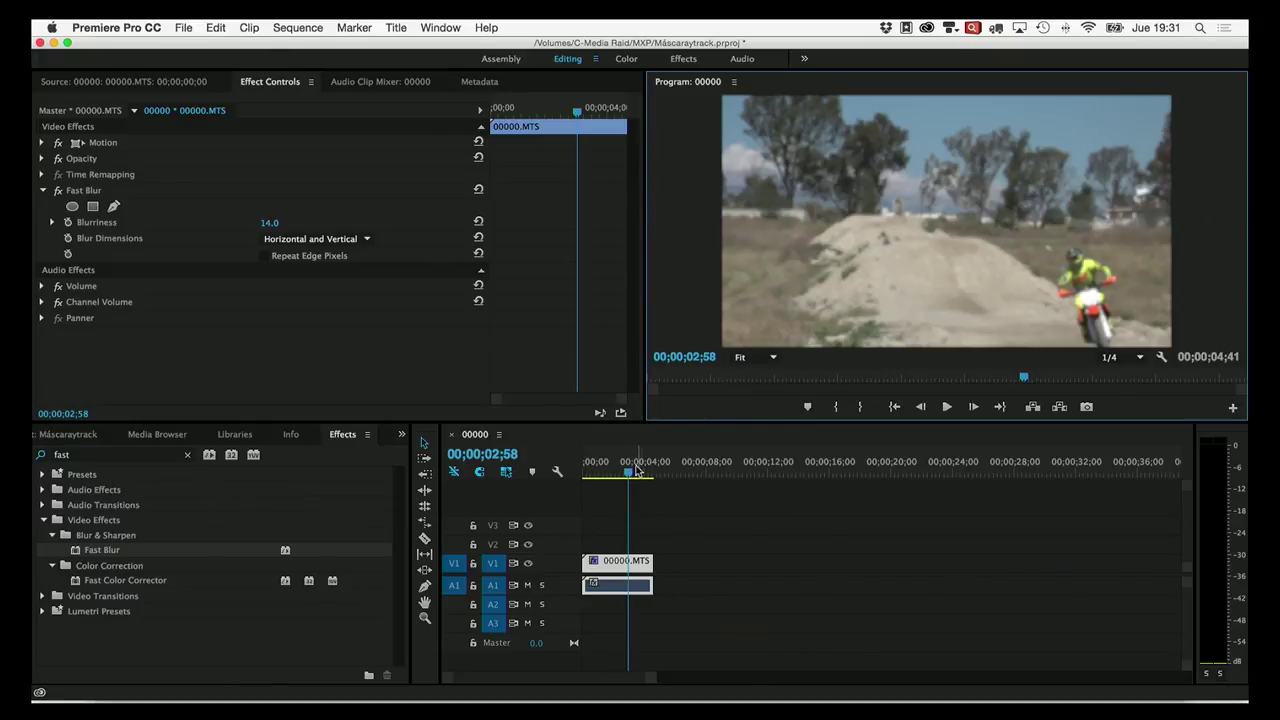
drag(629, 473, 594, 477)
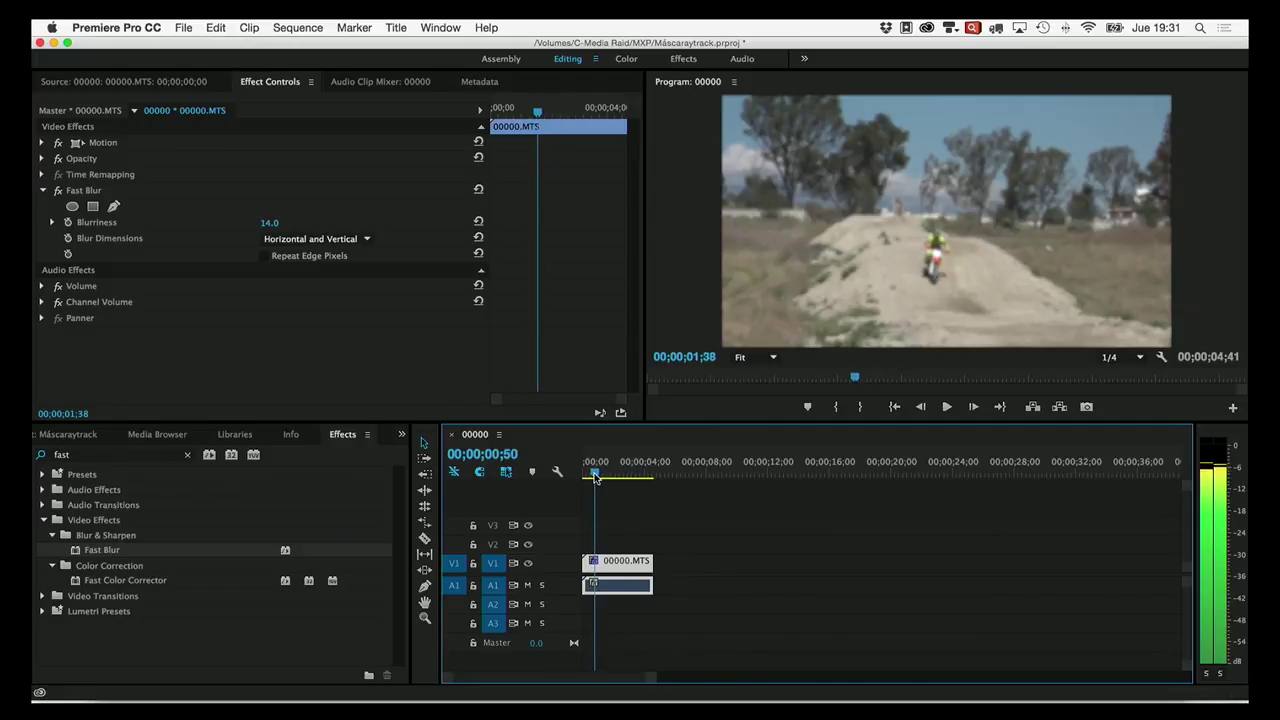
drag(594, 477, 592, 477)
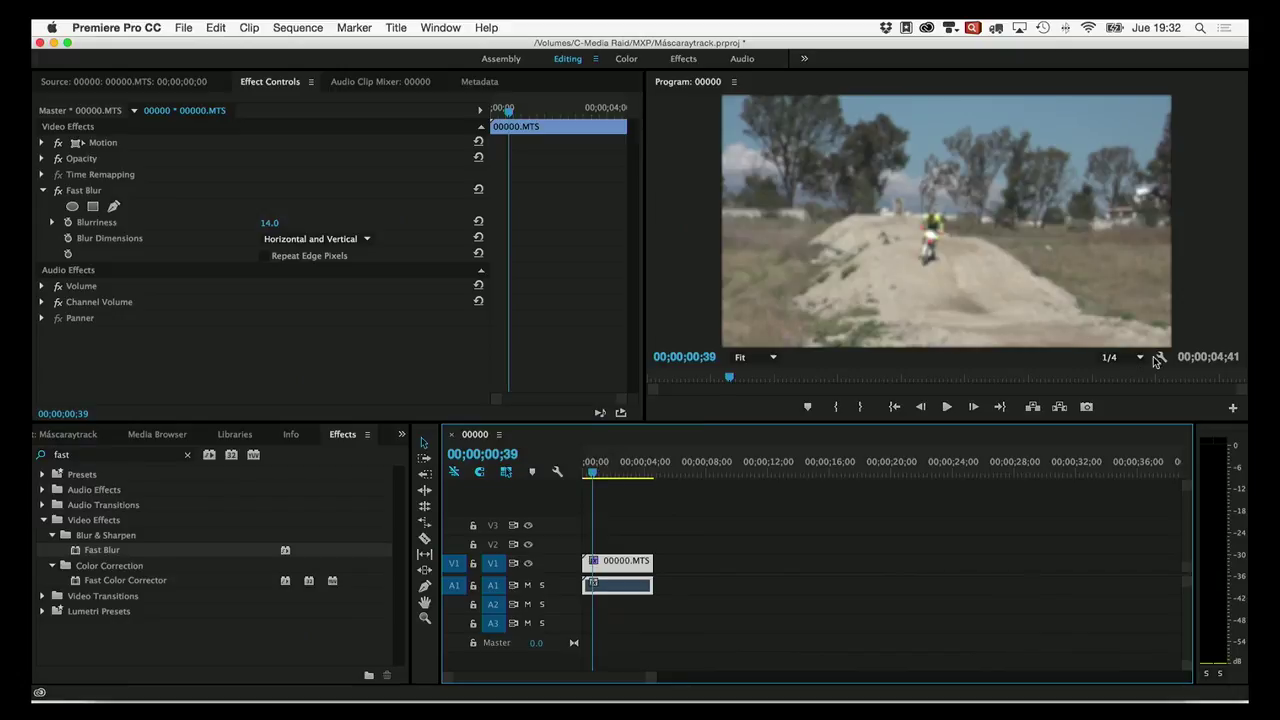
Step: Magnify the program preview to 100% and frame the blurred rider
click(771, 357)
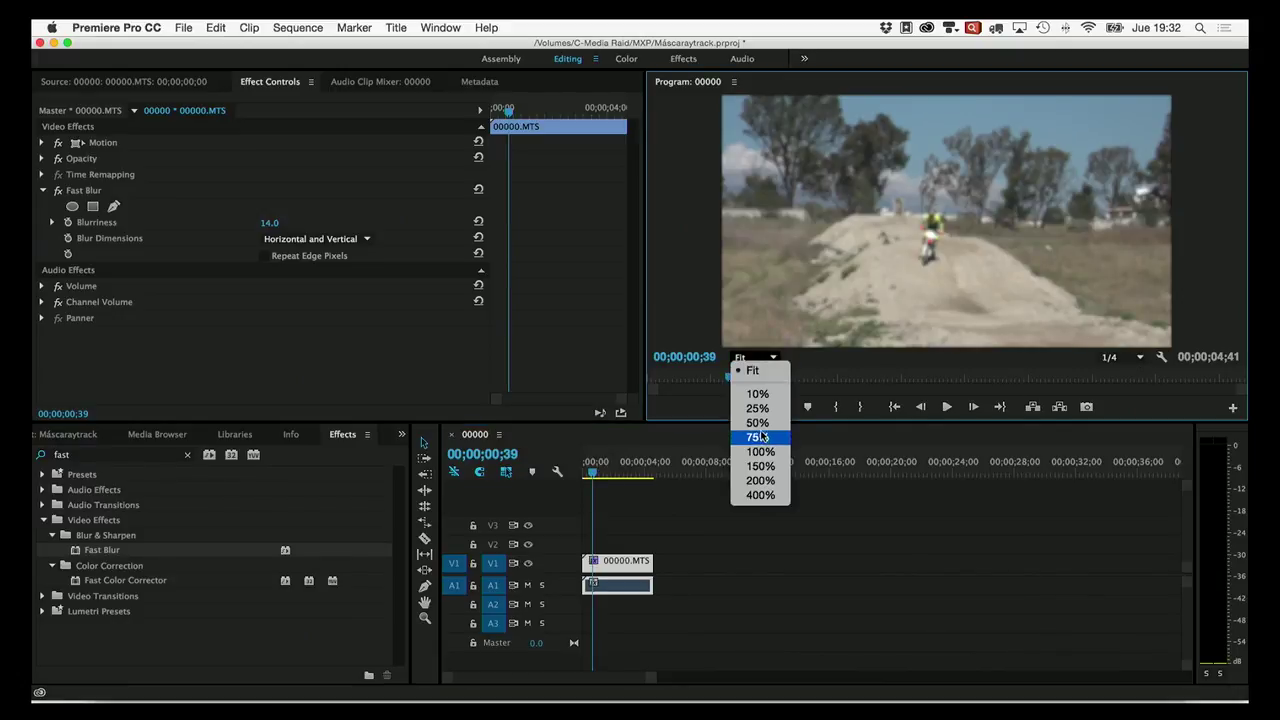
click(762, 451)
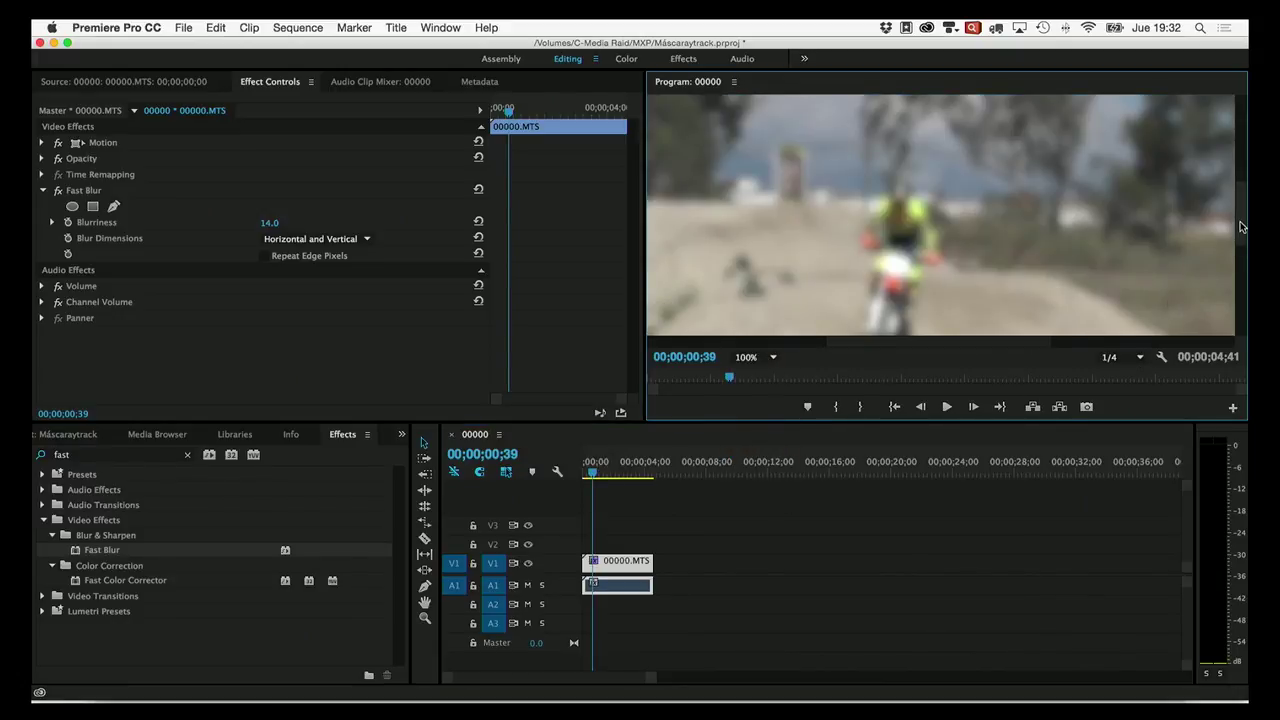
drag(1240, 227, 1240, 230)
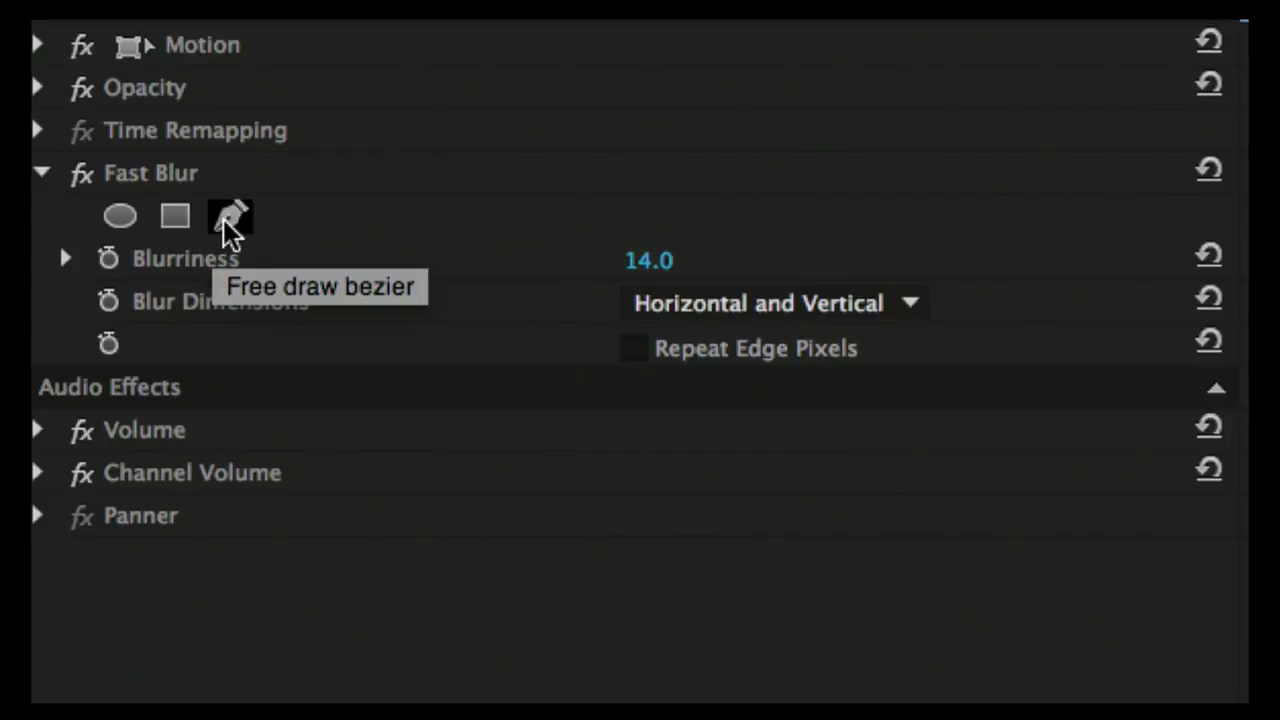
Step: Draw a closed four-point bezier mask around the rider's head for the Fast Blur
click(230, 222)
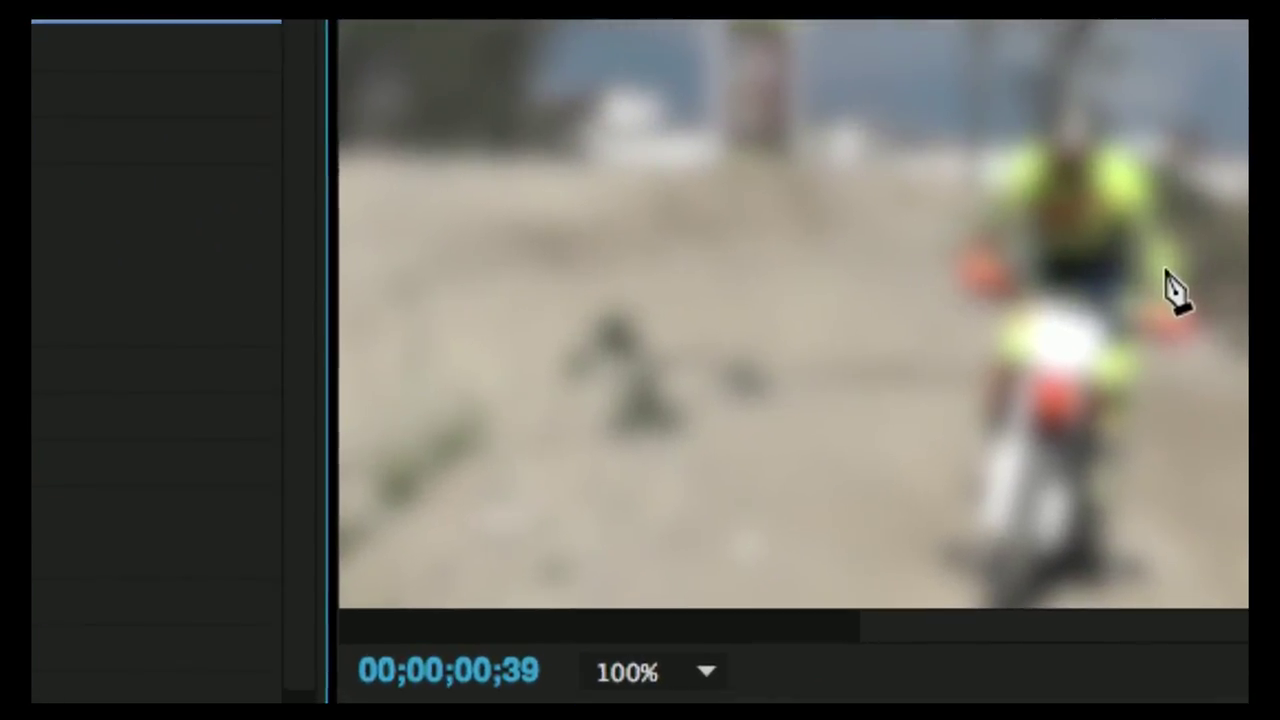
click(1028, 201)
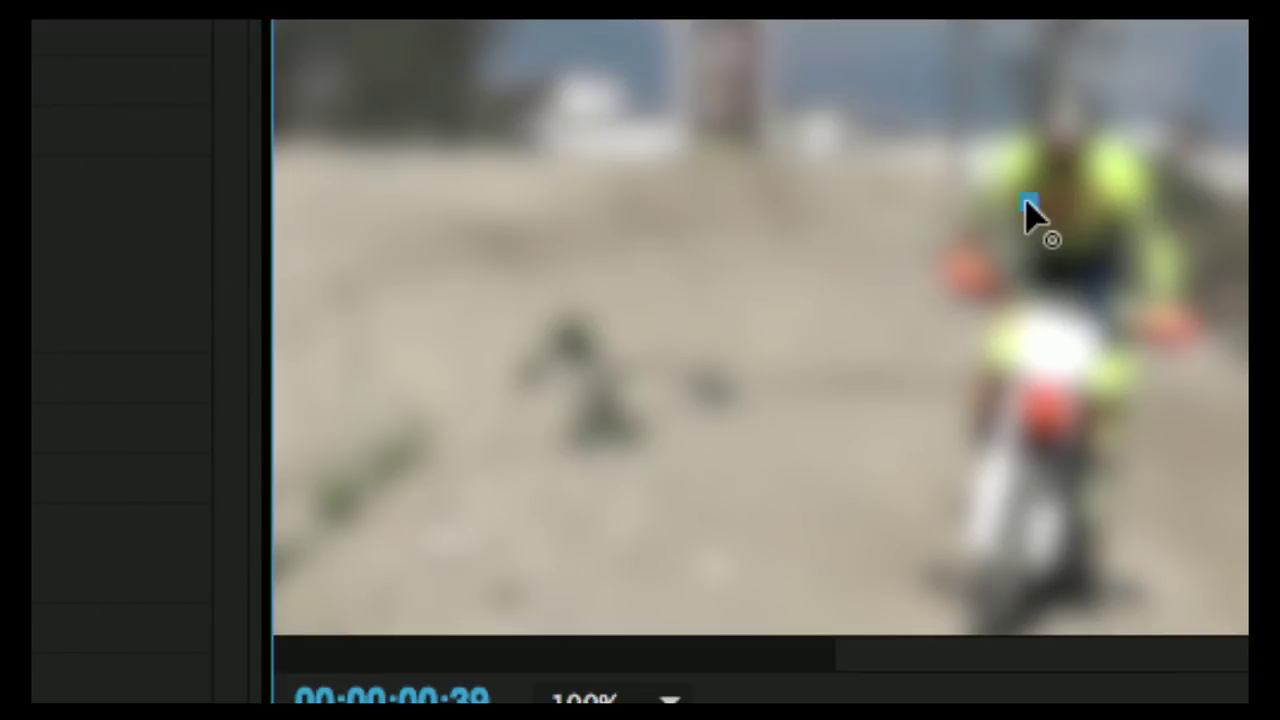
click(1107, 197)
click(1114, 265)
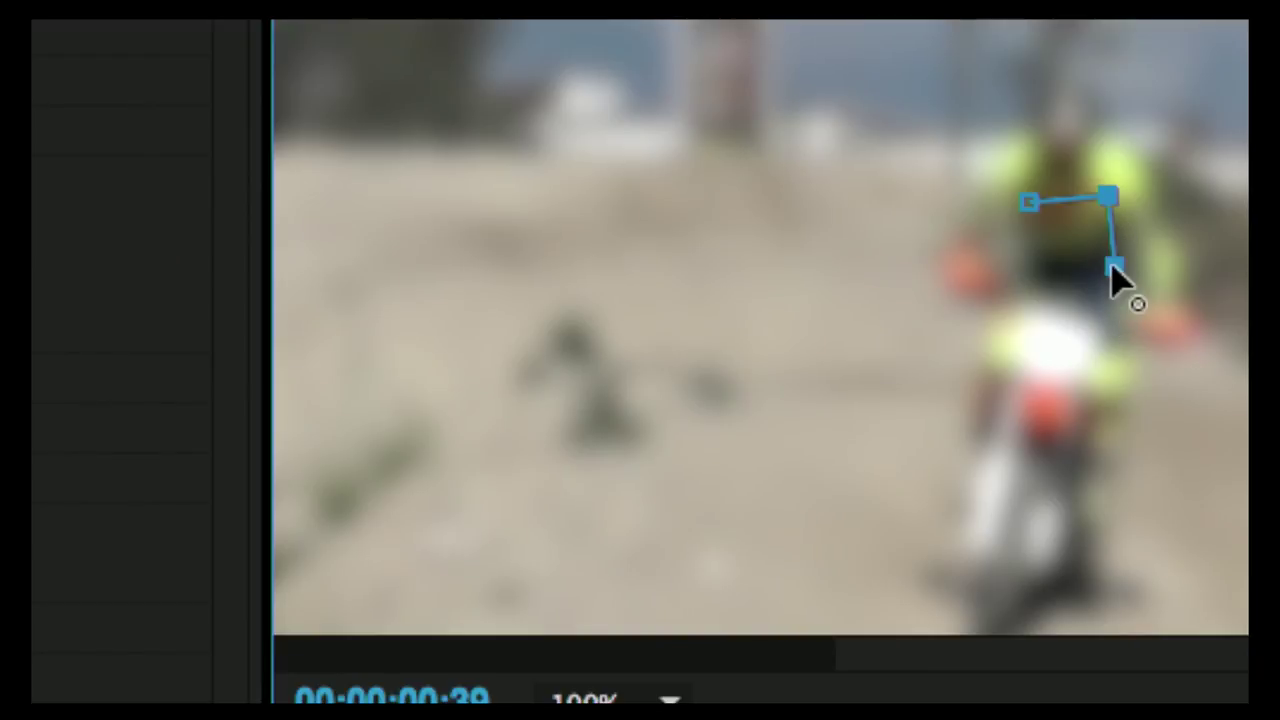
click(1036, 283)
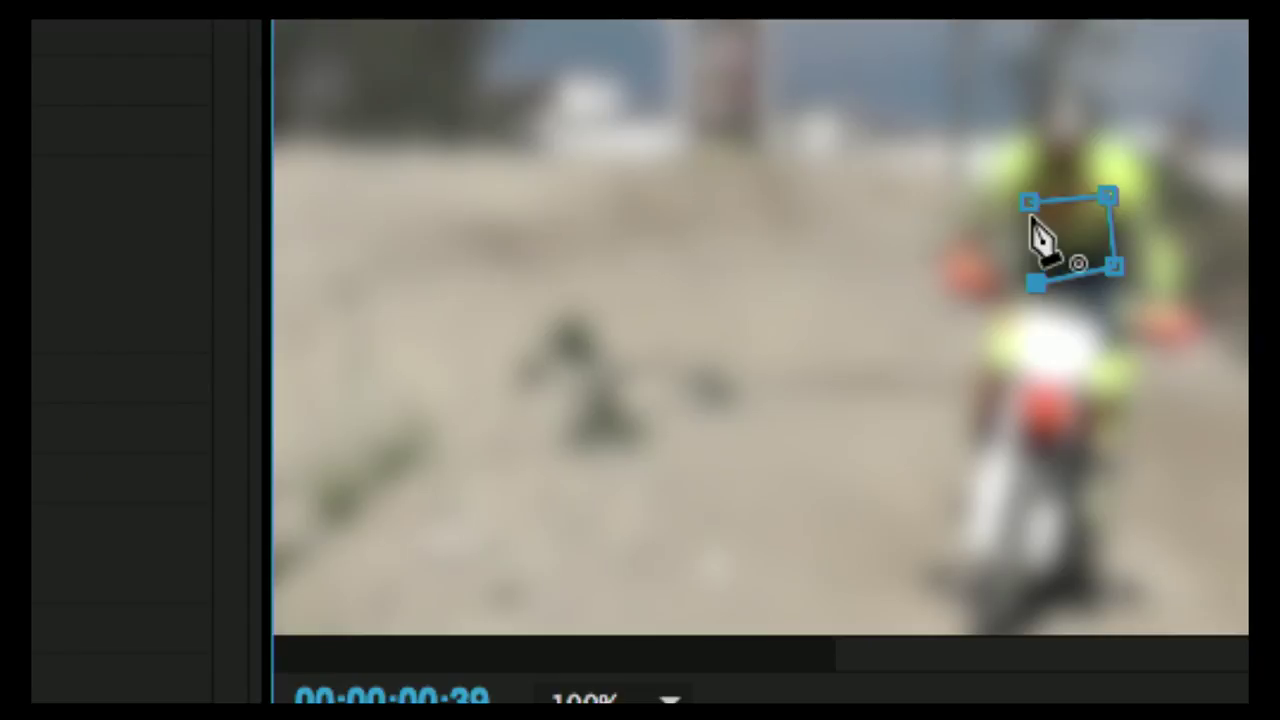
click(1029, 203)
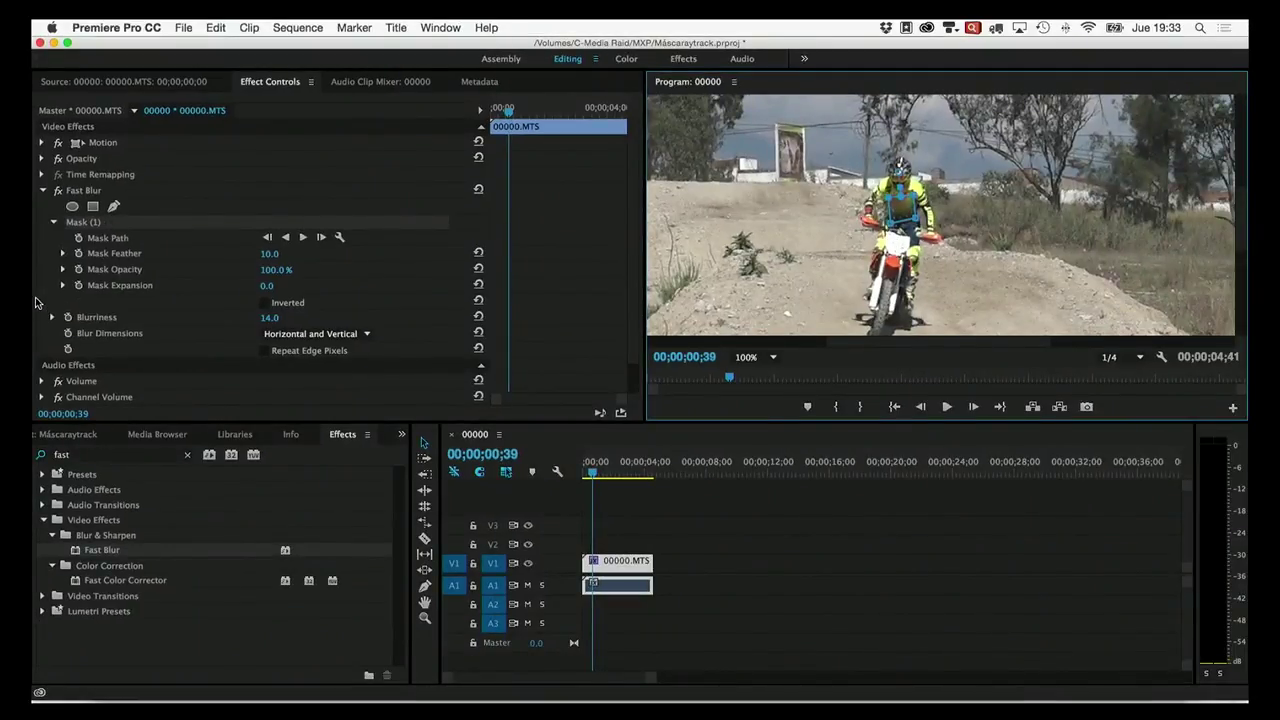
Step: Deselect the clip, play back to check the masked blur, then reselect 00000.MTS
click(622, 515)
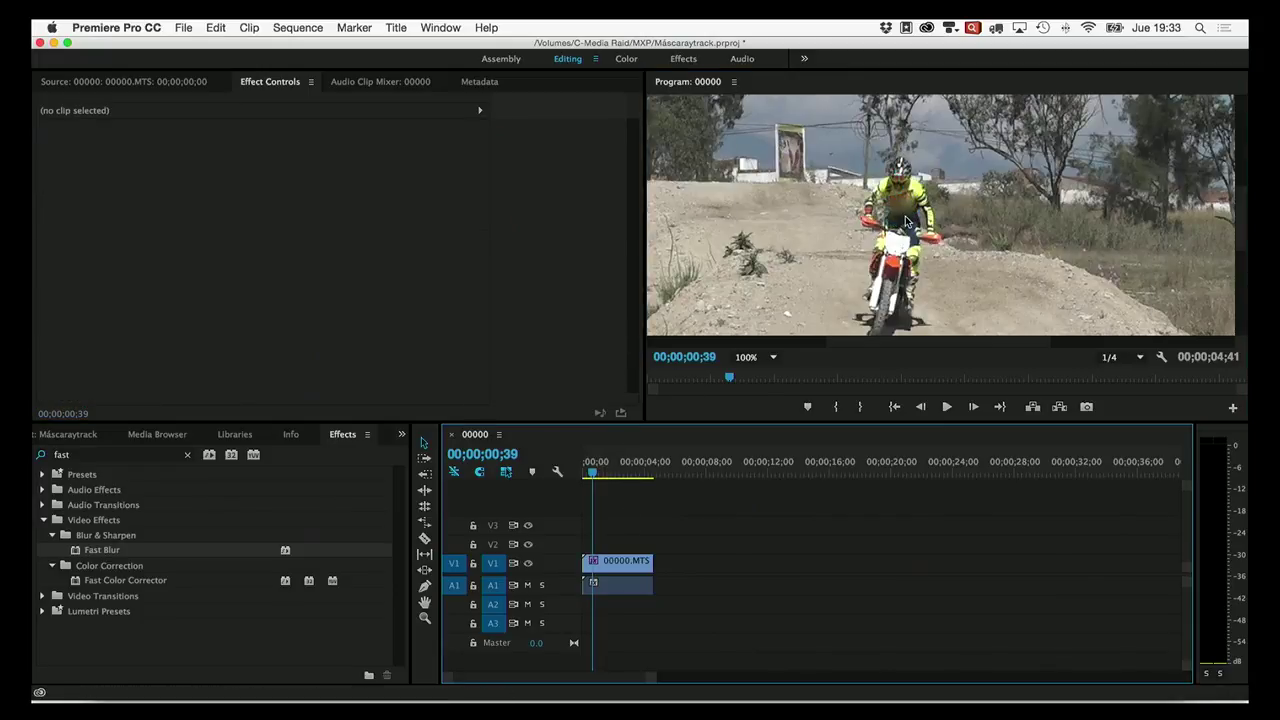
key(j)
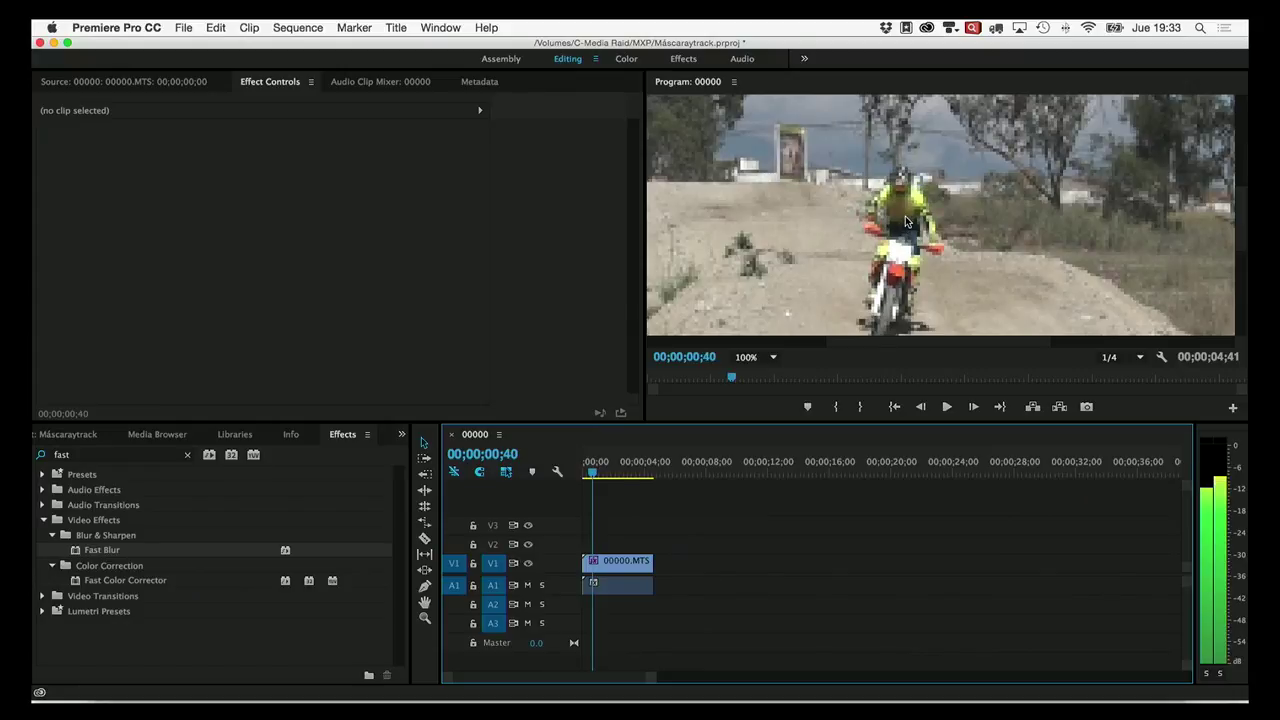
click(598, 572)
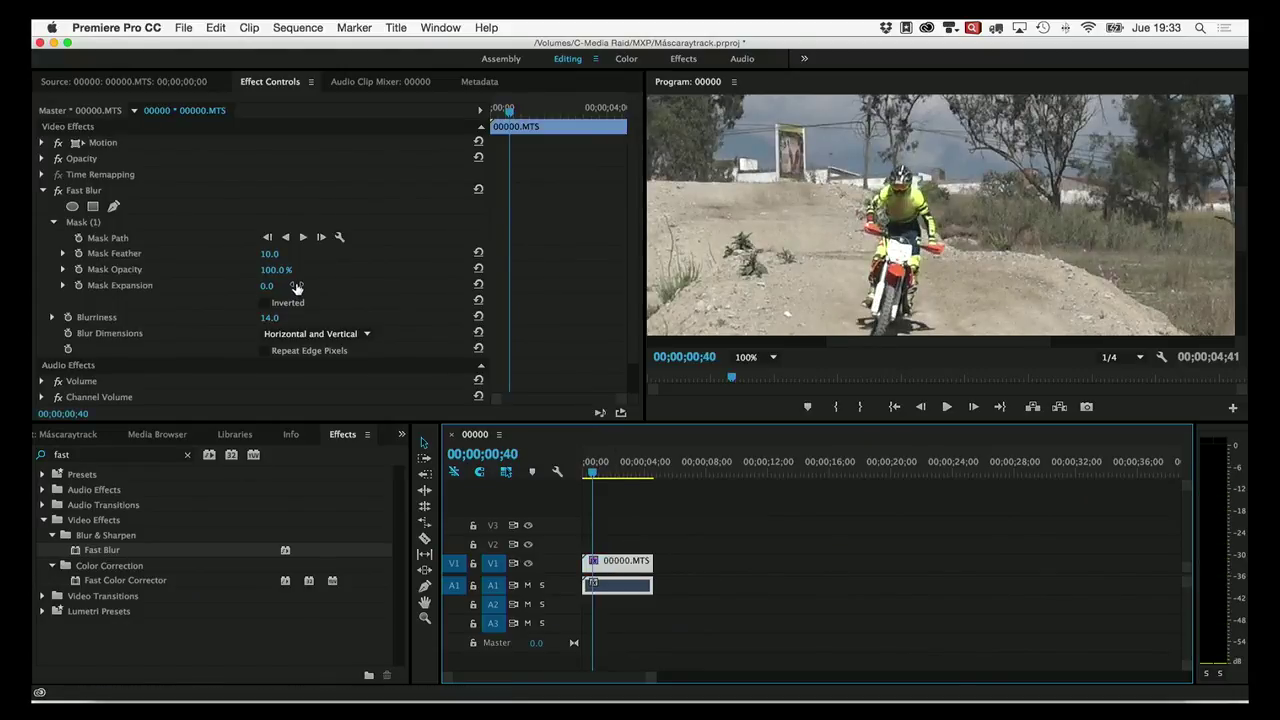
Step: Set the mask's Mask Feather to 19.0 and Mask Expansion to 9.0
drag(270, 256, 276, 256)
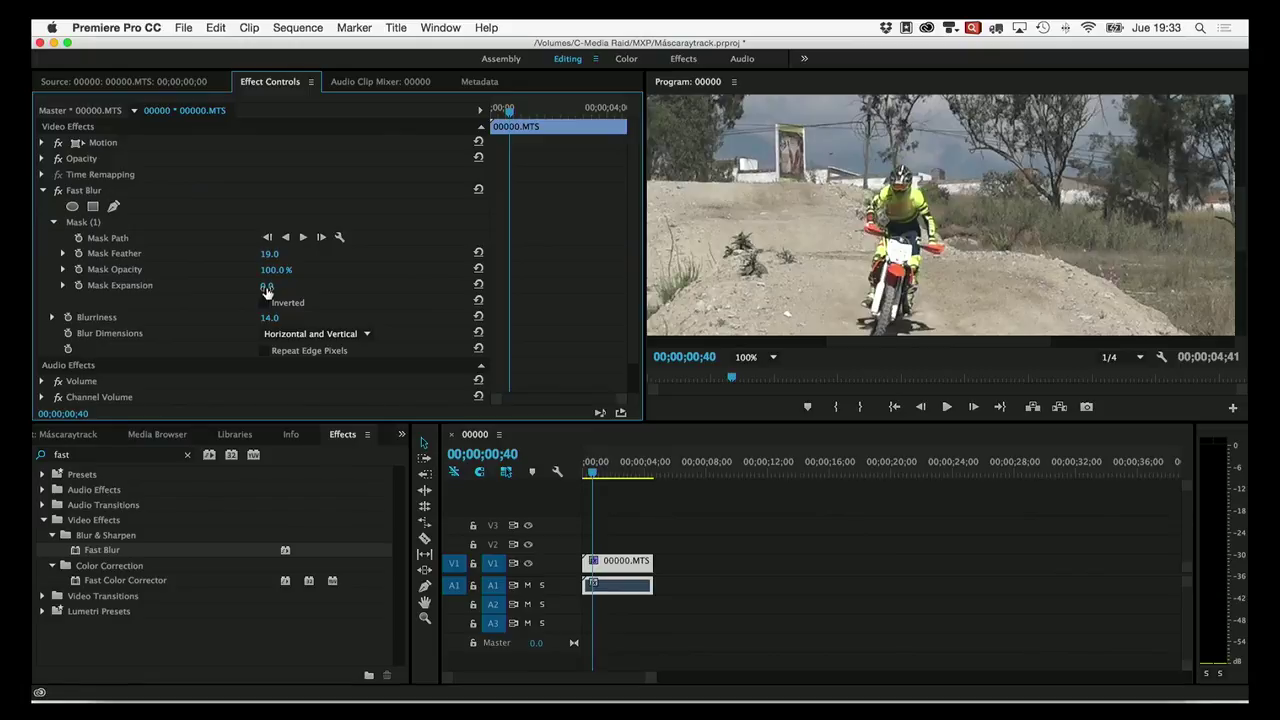
drag(266, 285, 278, 287)
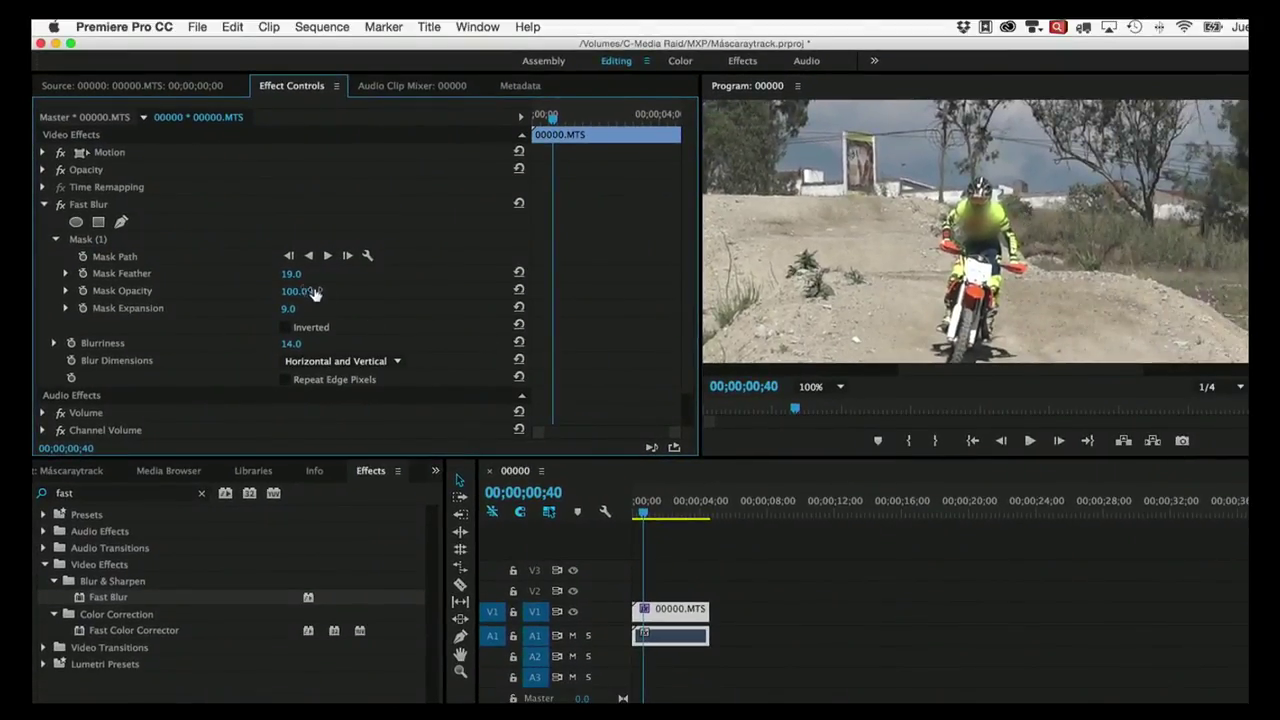
click(290, 273)
text(0)
key(Return)
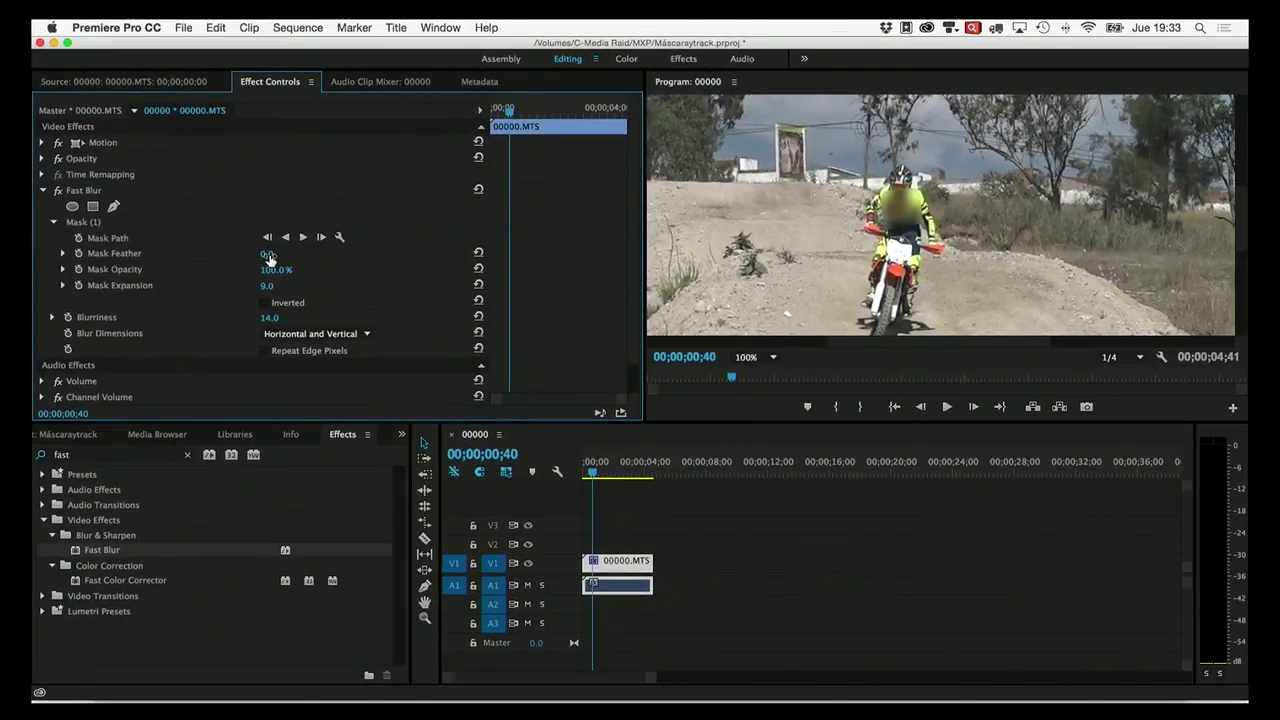
drag(266, 254, 279, 255)
drag(269, 254, 292, 254)
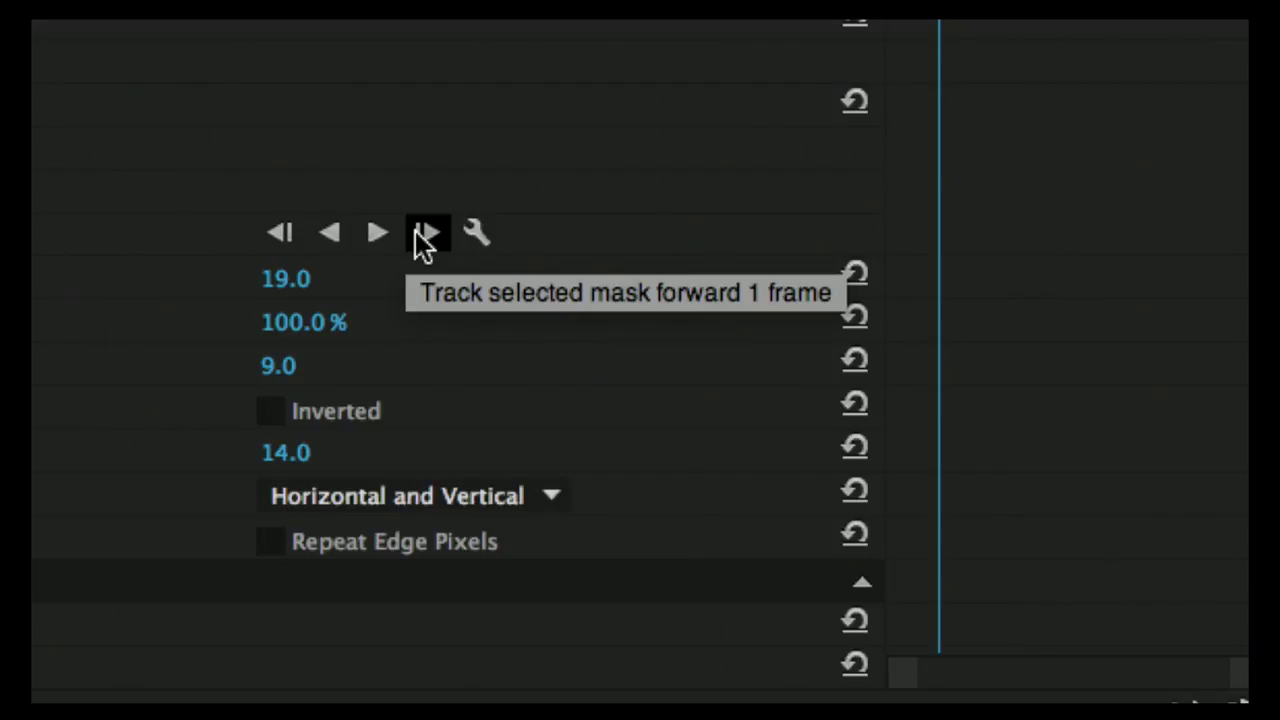
Step: Set the face mask's tracking method to Position, Scale & Rotation
click(476, 236)
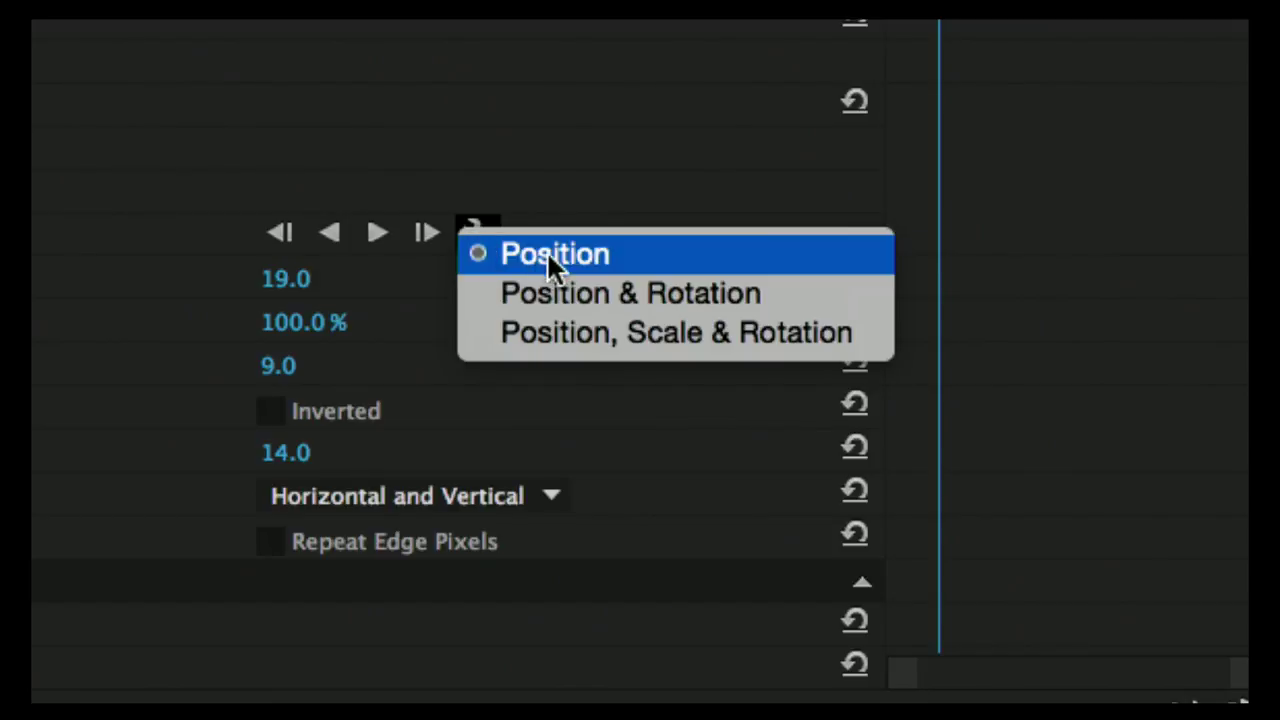
click(582, 333)
scroll(581, 332, down, 2)
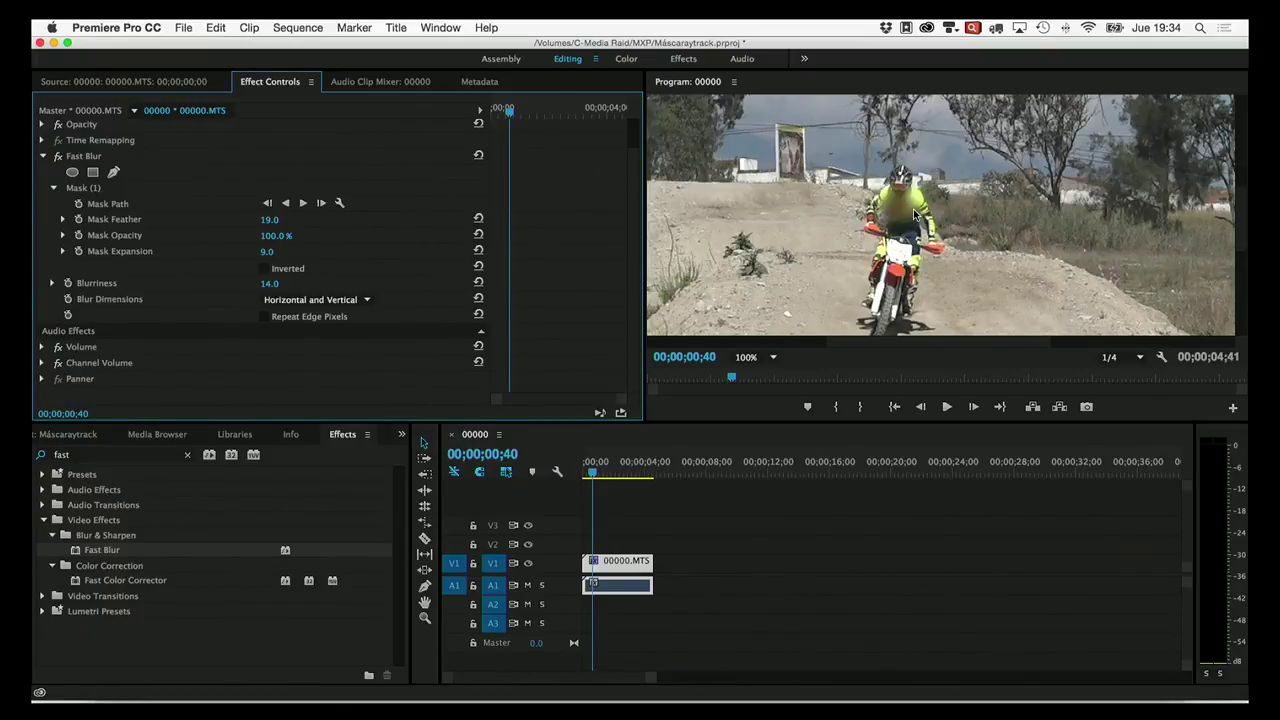
click(339, 203)
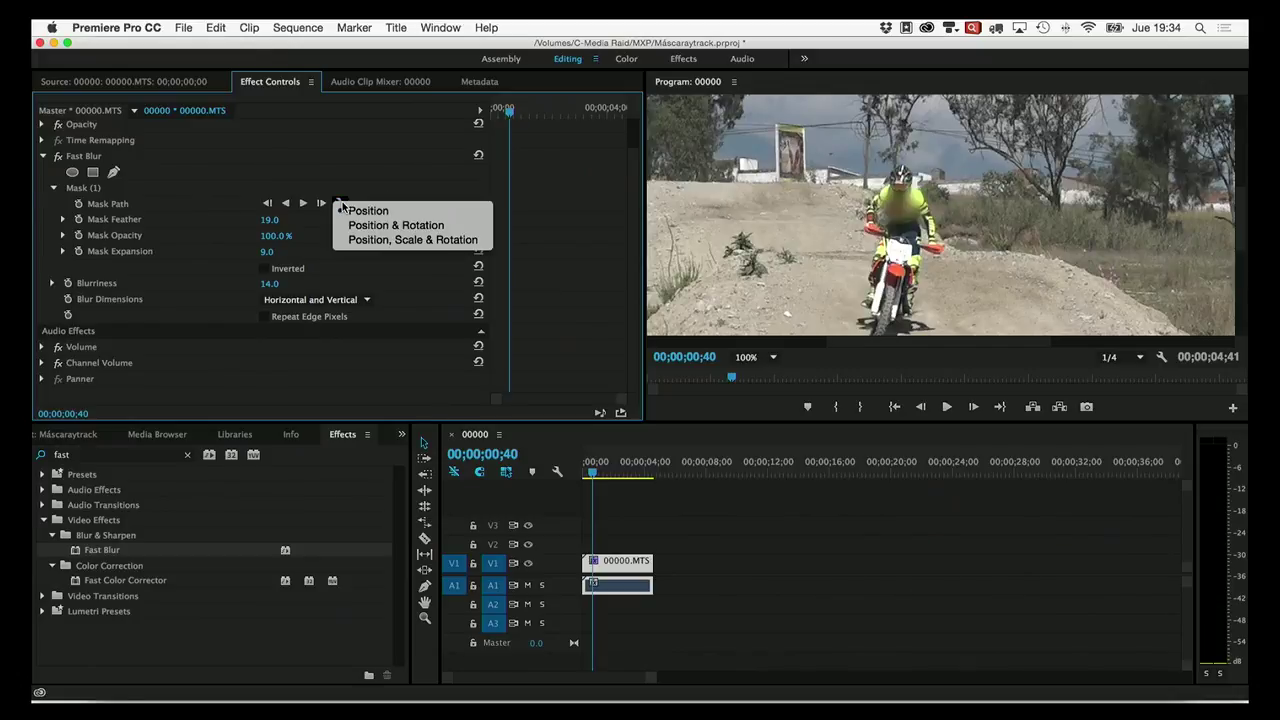
click(395, 240)
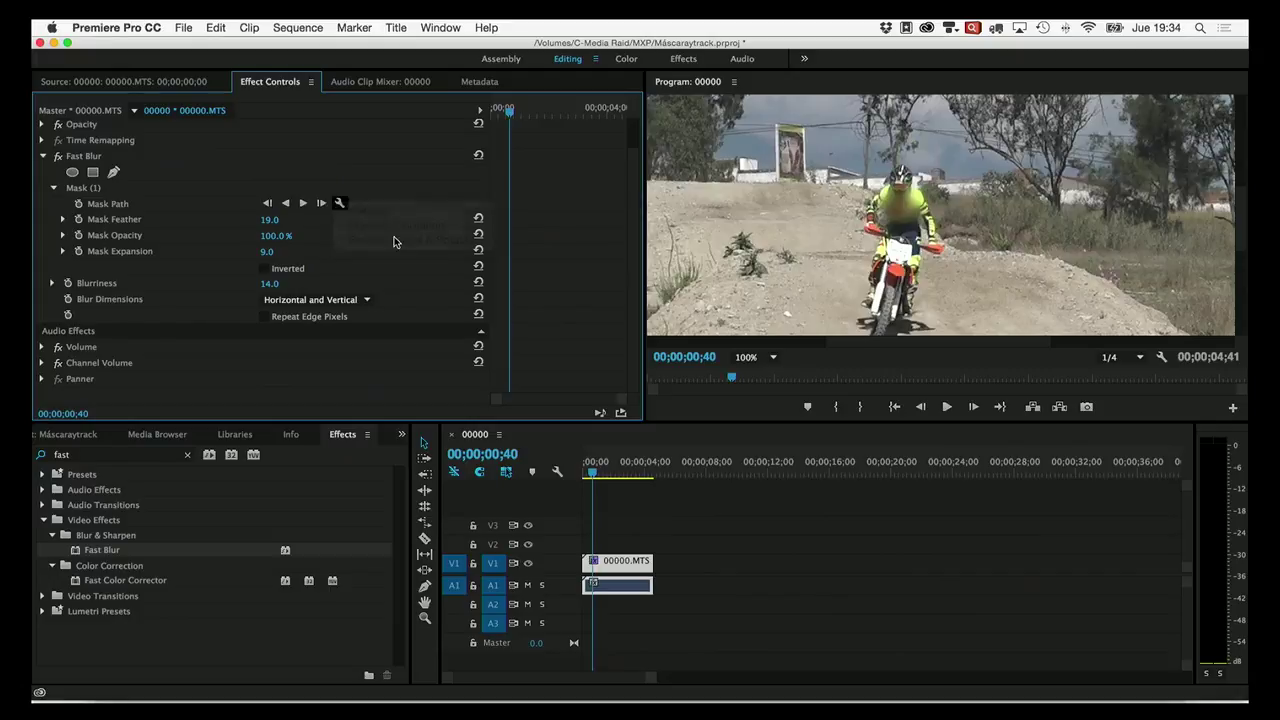
click(339, 204)
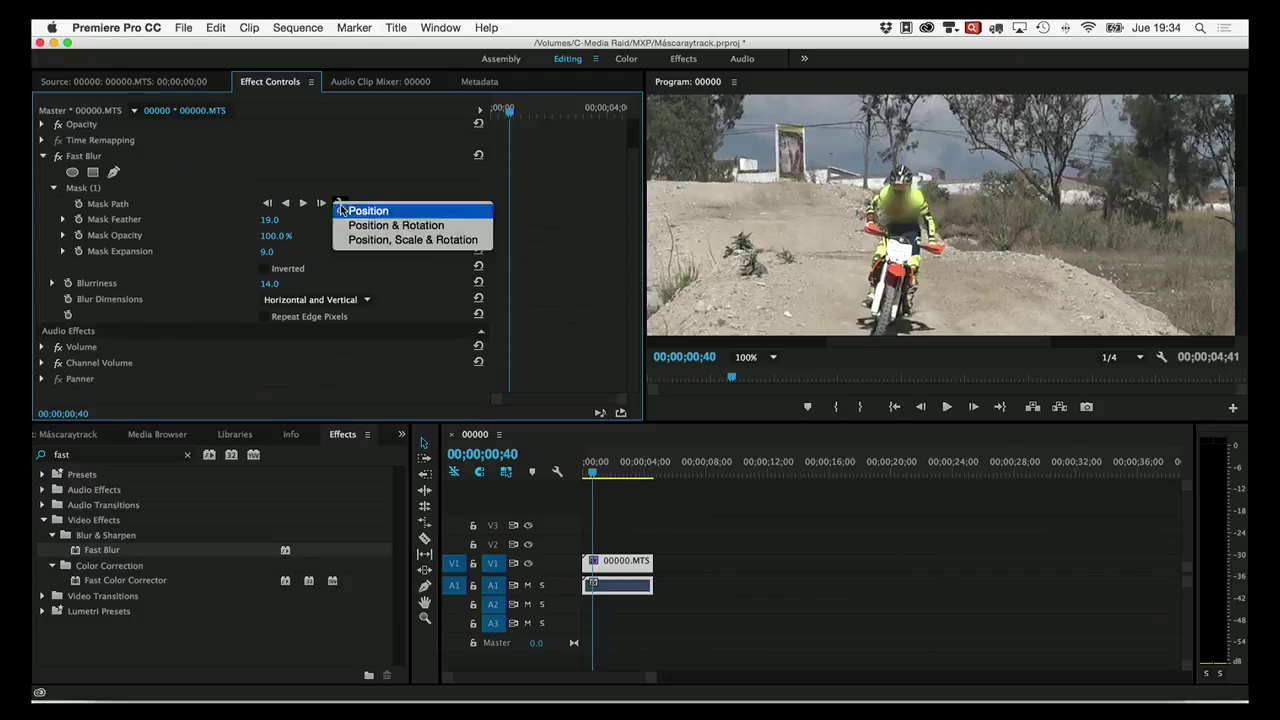
click(389, 241)
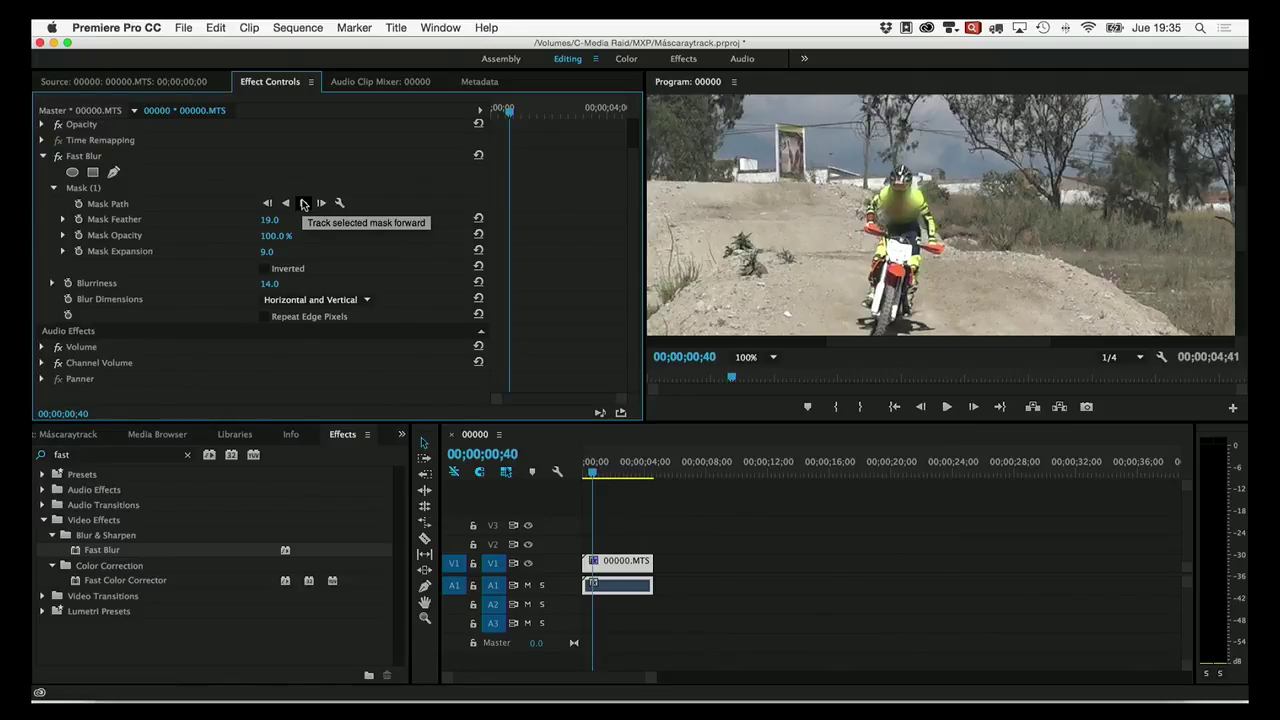
Step: Track the face mask forward through the whole clip to 00;00;04;40
click(304, 204)
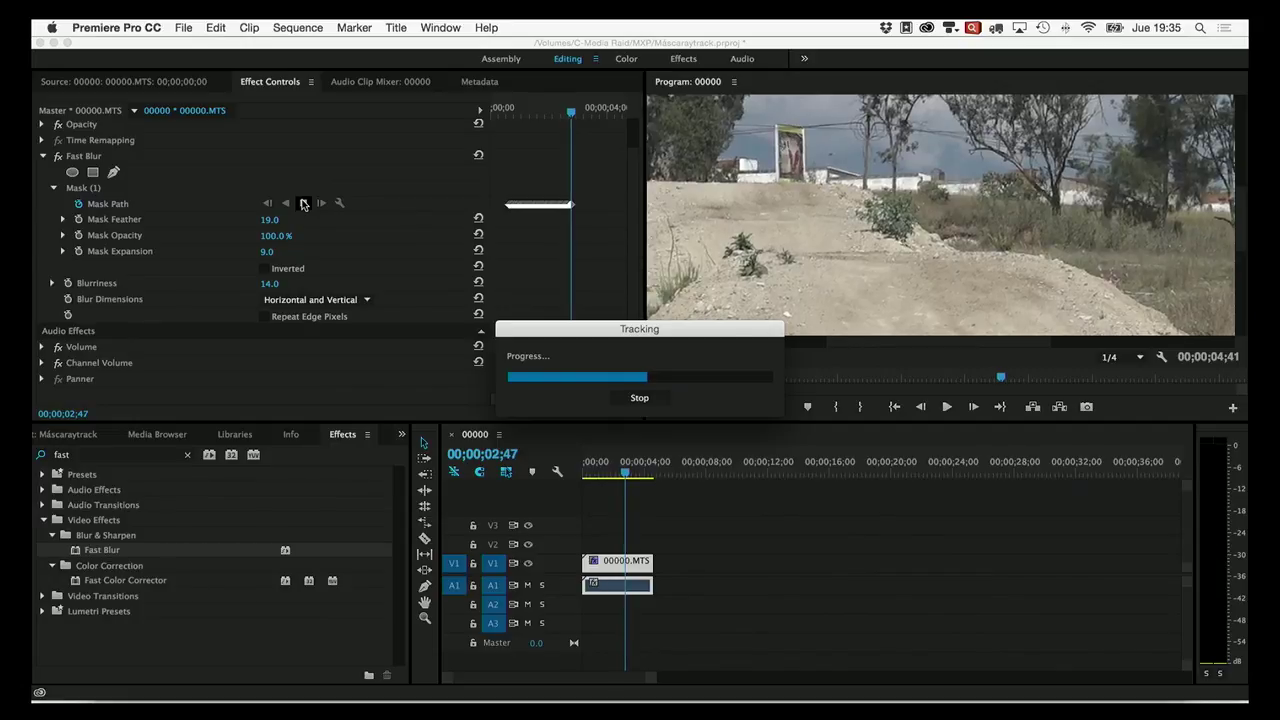
drag(535, 328, 215, 343)
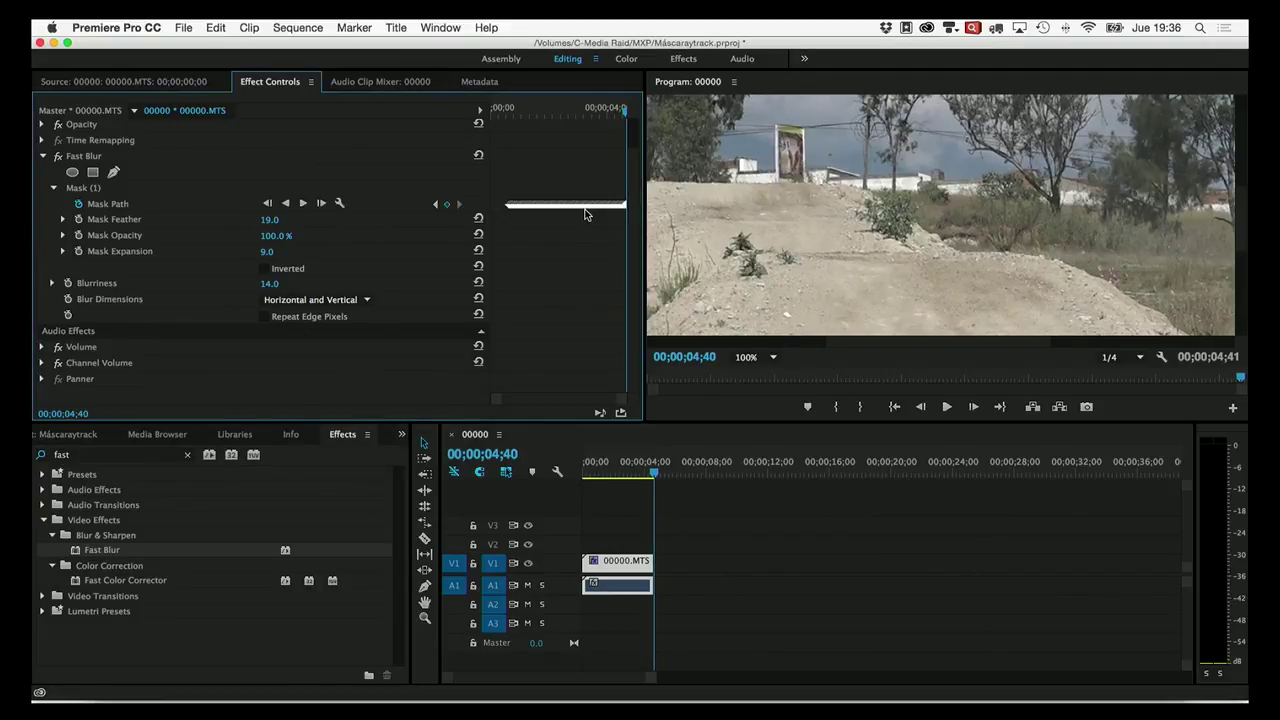
Step: Fit the full frame in the program preview and save the project
click(773, 358)
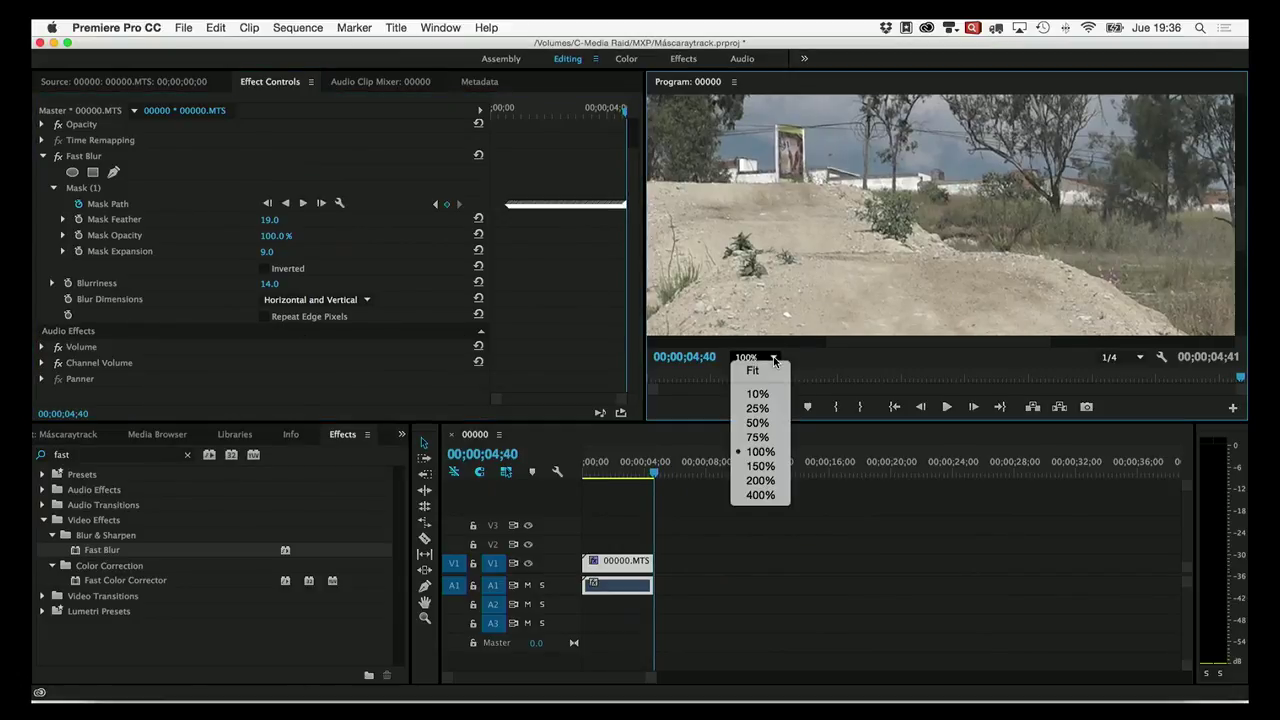
click(765, 370)
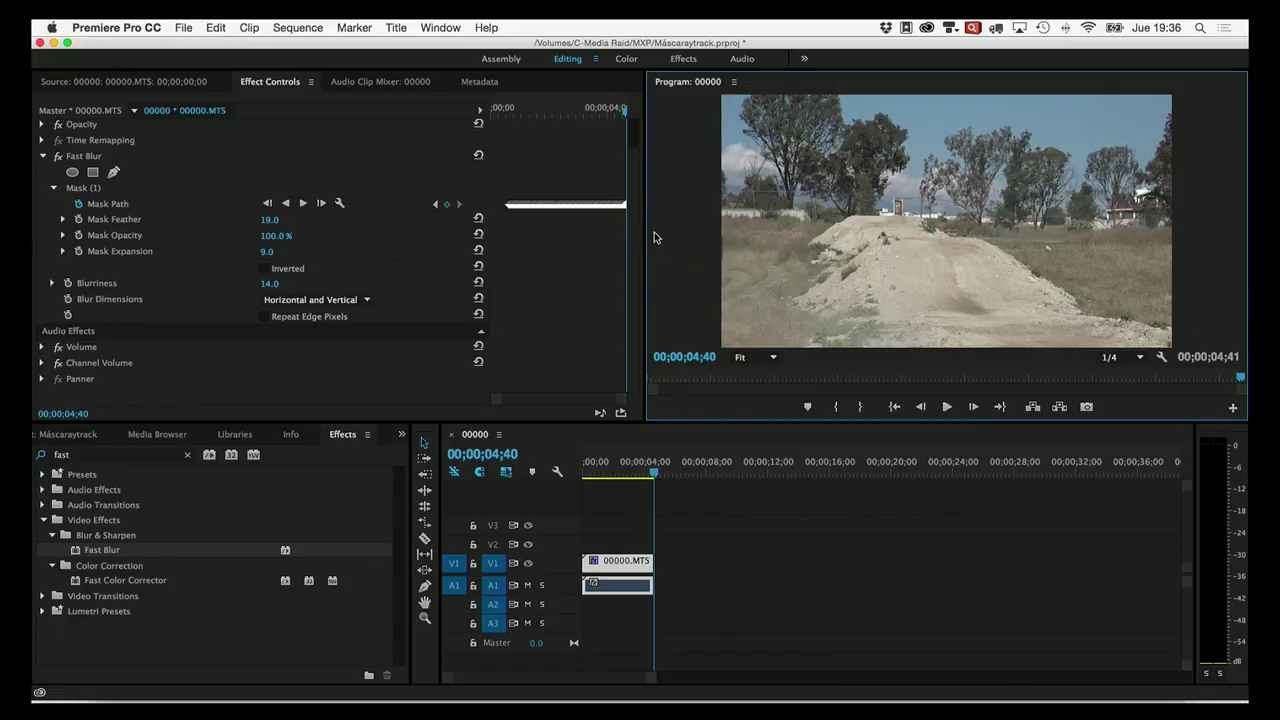
key(super+s)
Step: Play back the tracked blur from 00;00;00;58, pausing at 00;00;02;03
drag(622, 111, 506, 124)
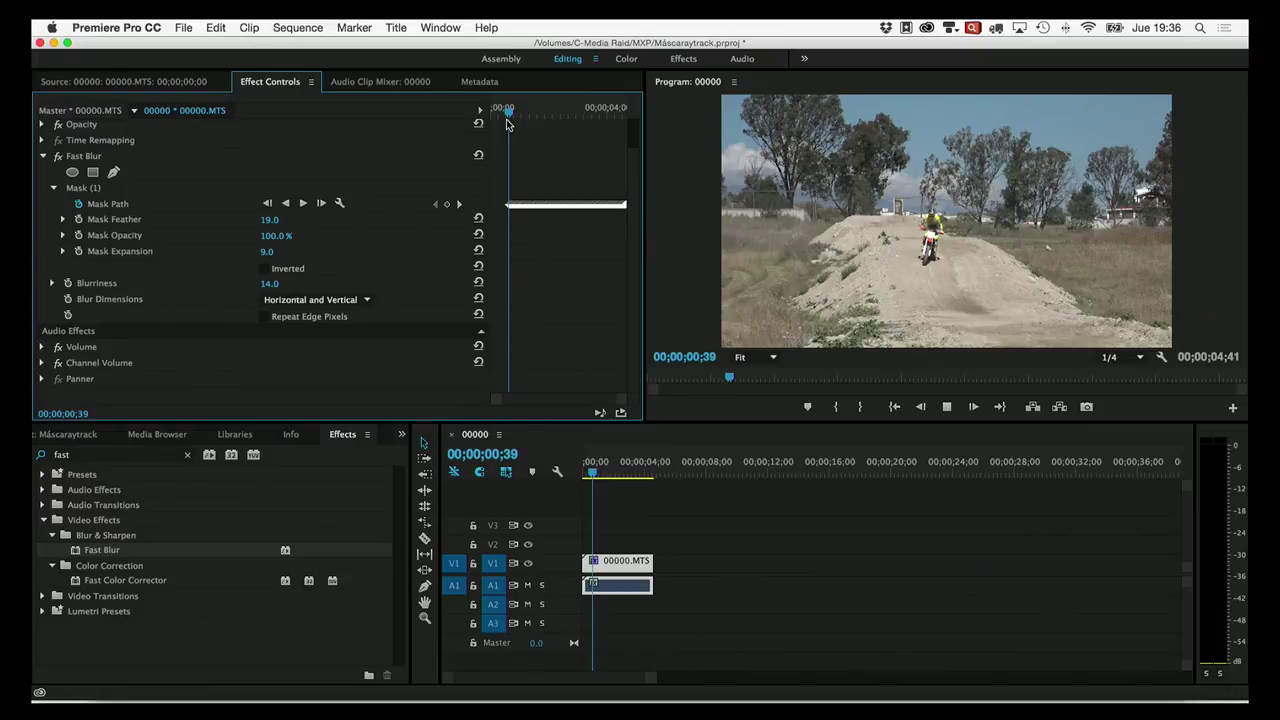
key(space)
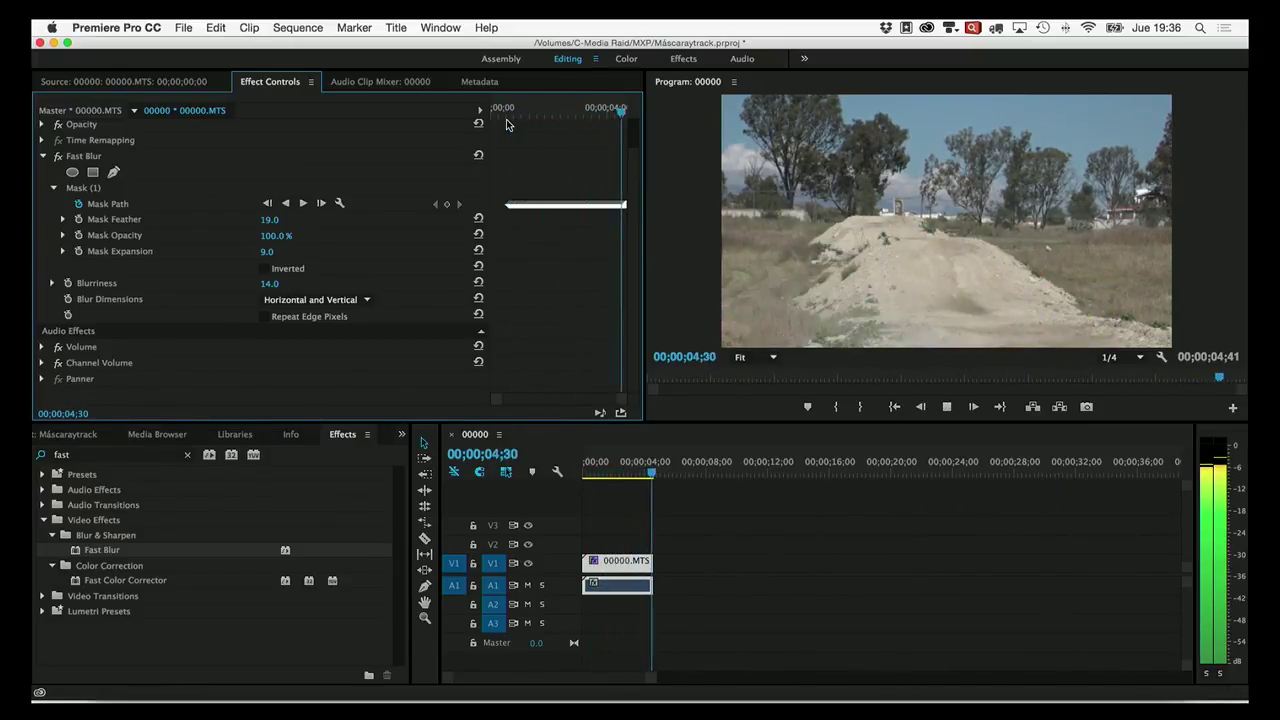
click(519, 114)
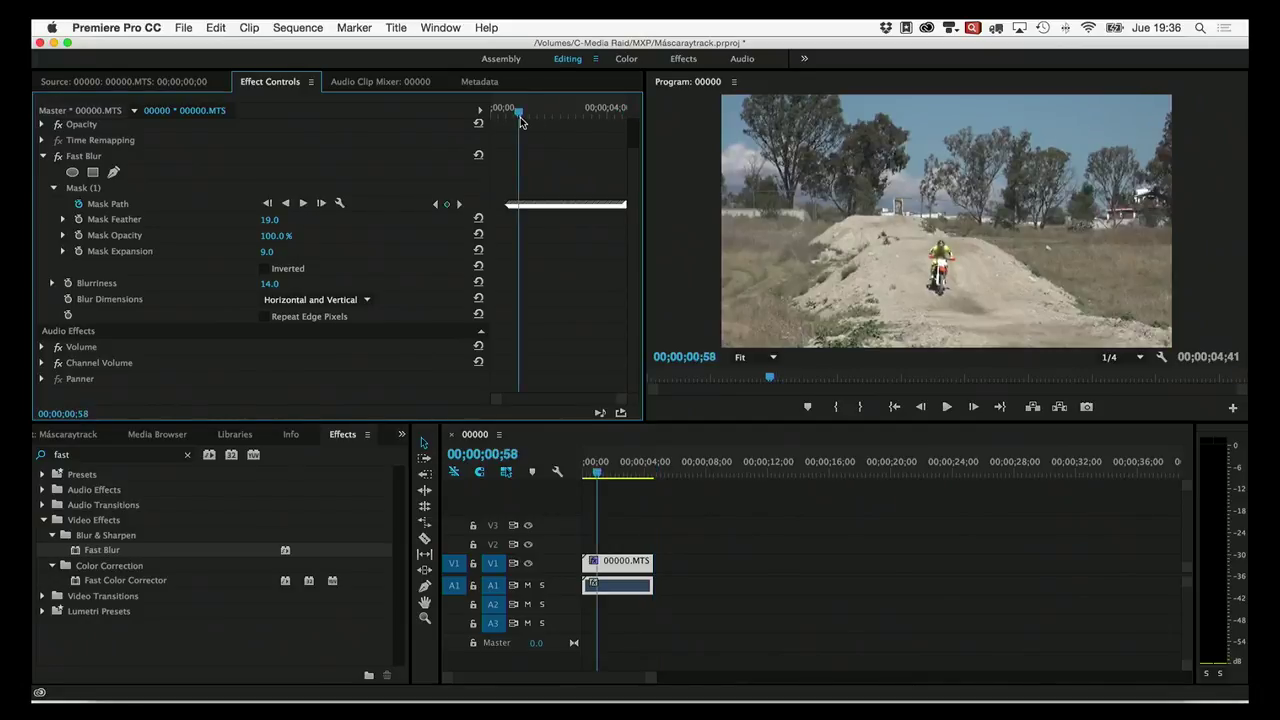
key(space)
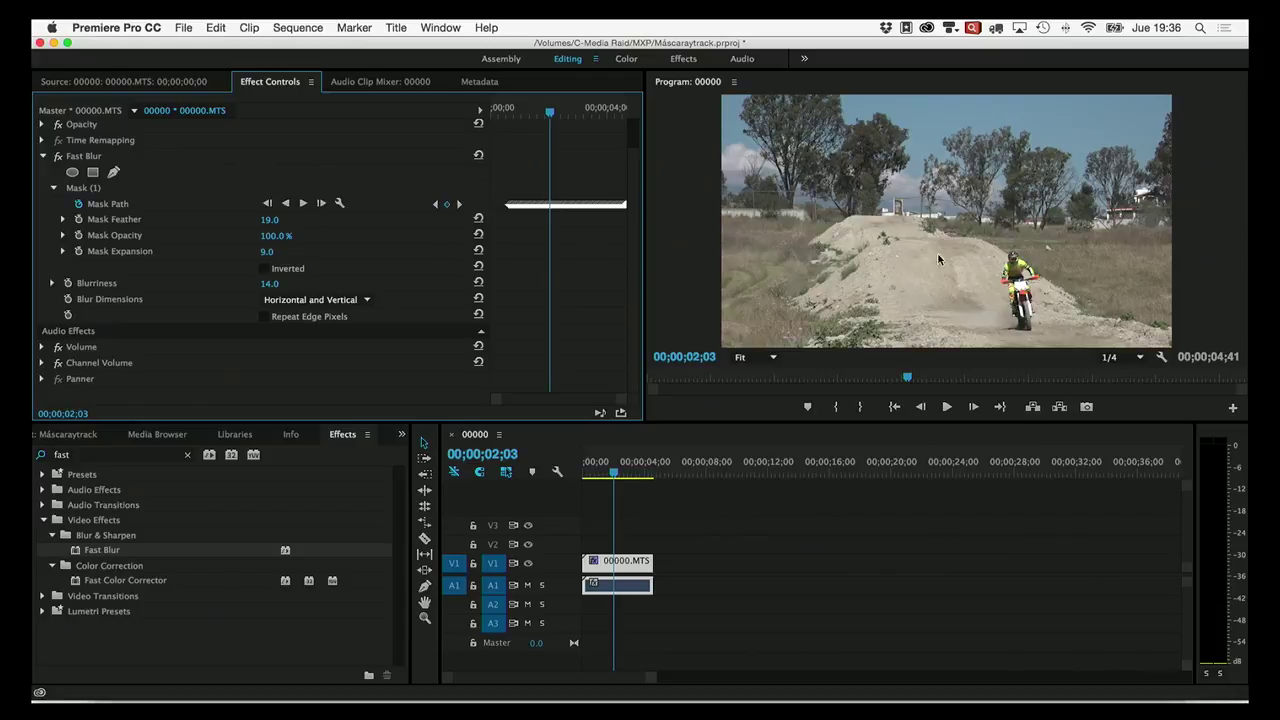
click(802, 88)
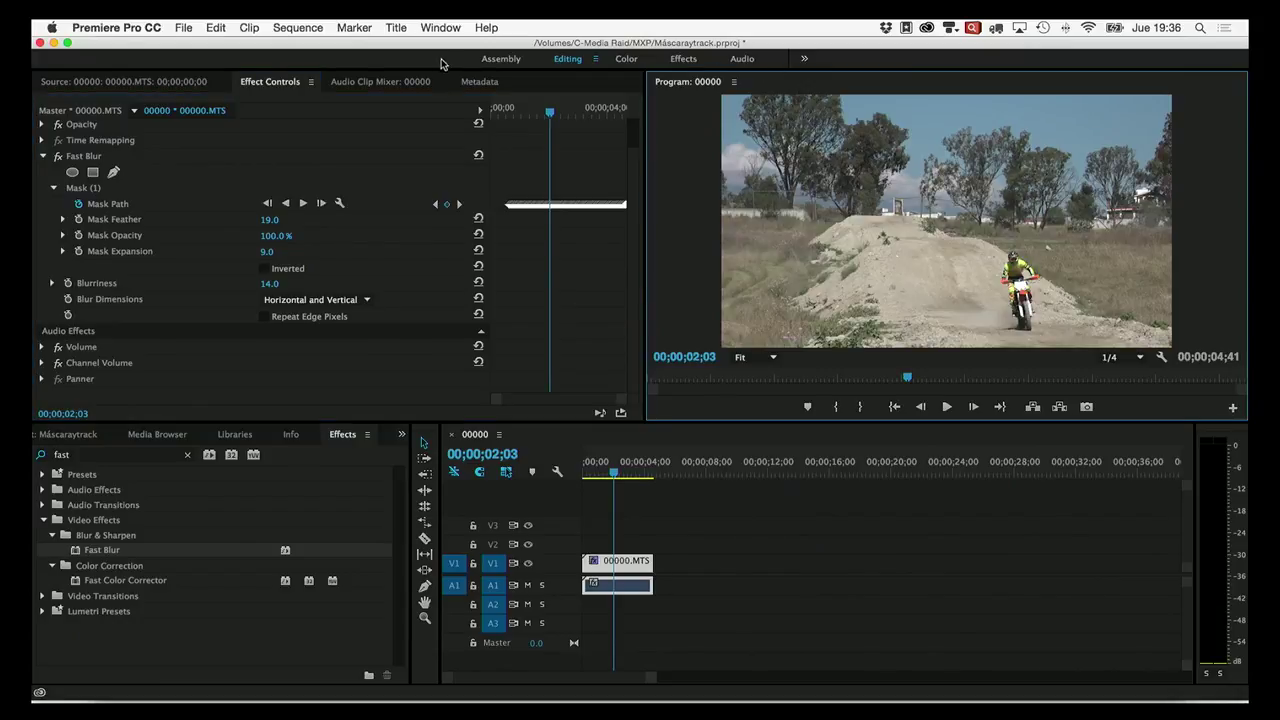
click(440, 28)
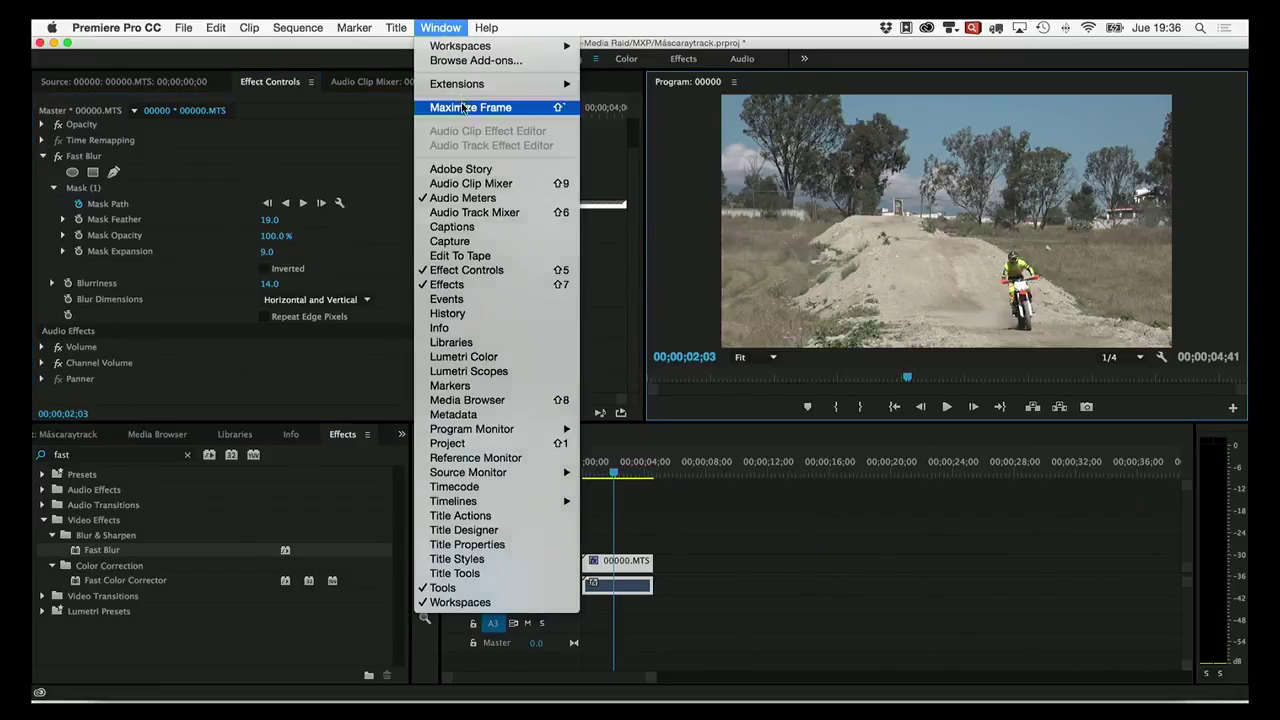
click(480, 106)
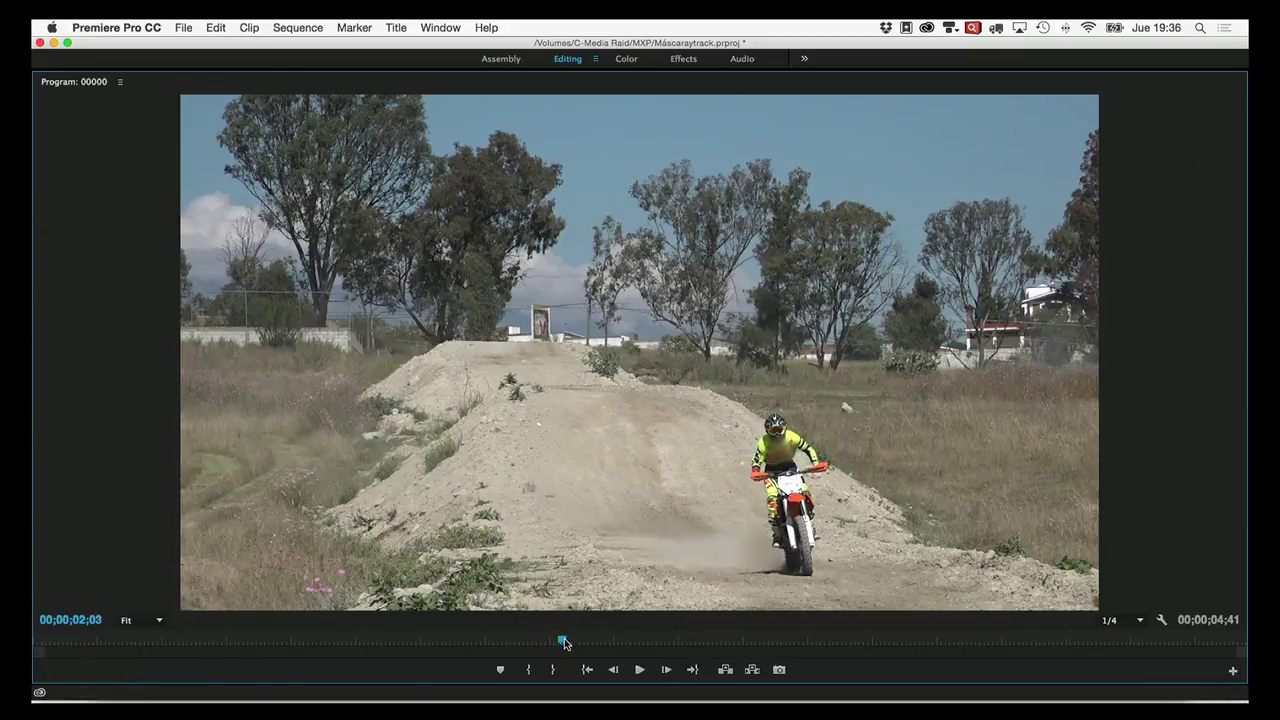
mouse_move(562, 643)
mouse_down()
mouse_move(147, 645)
mouse_move(219, 645)
mouse_up()
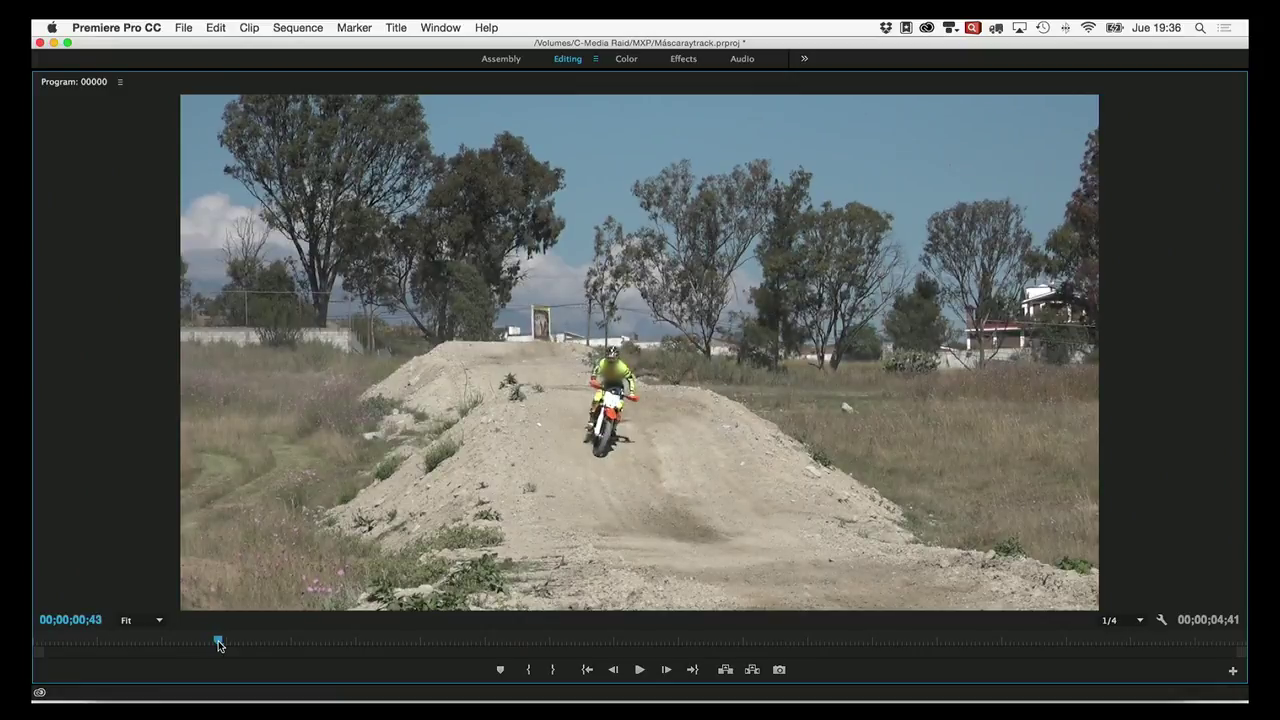
key(space)
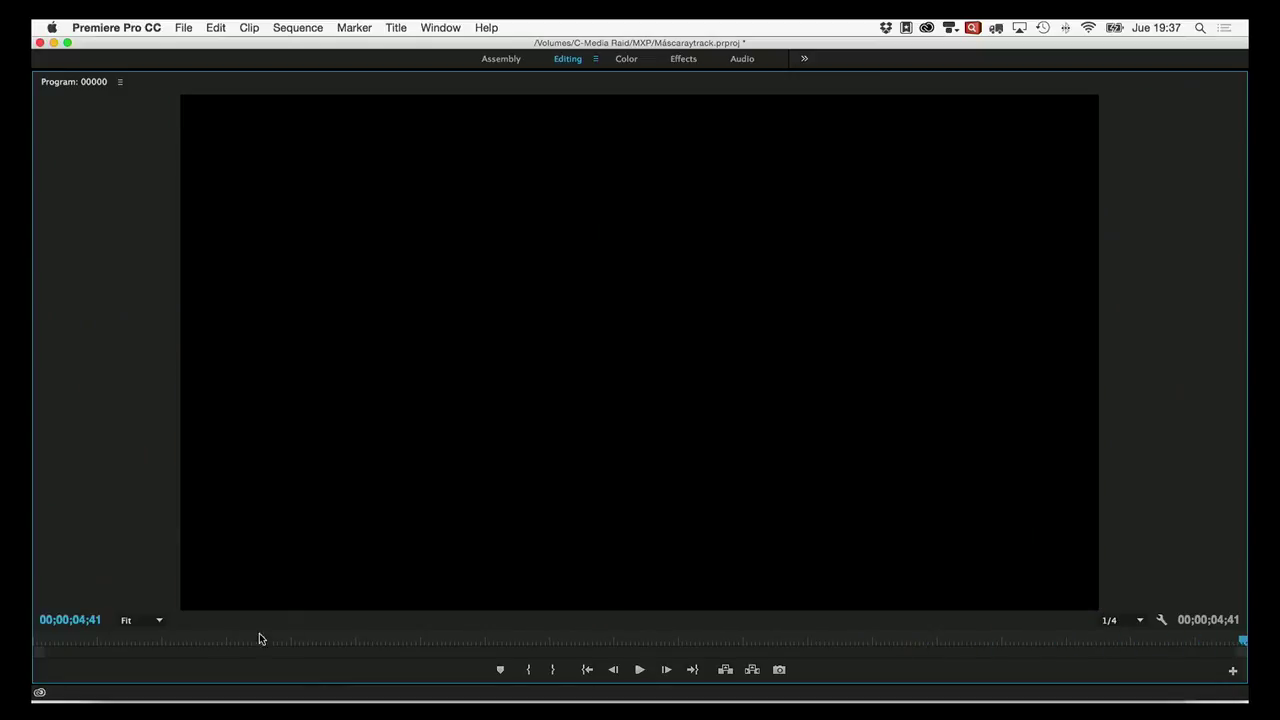
click(309, 638)
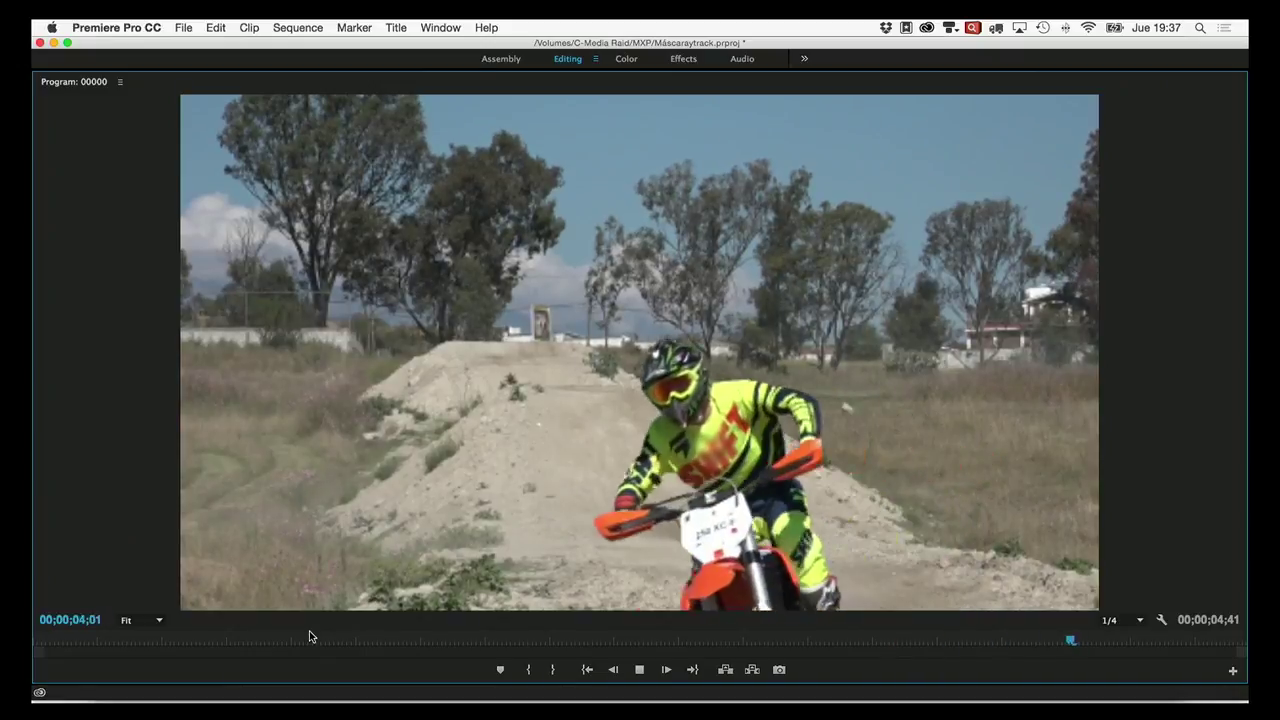
key(space)
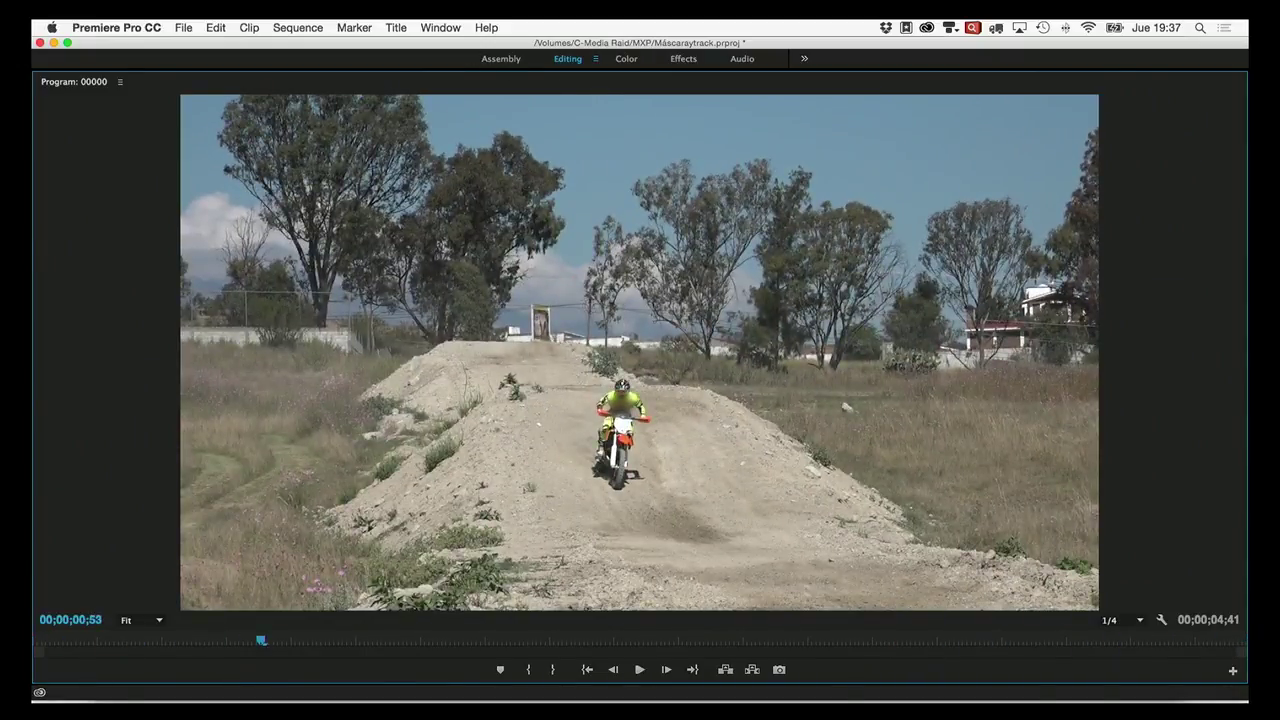
click(464, 33)
click(484, 108)
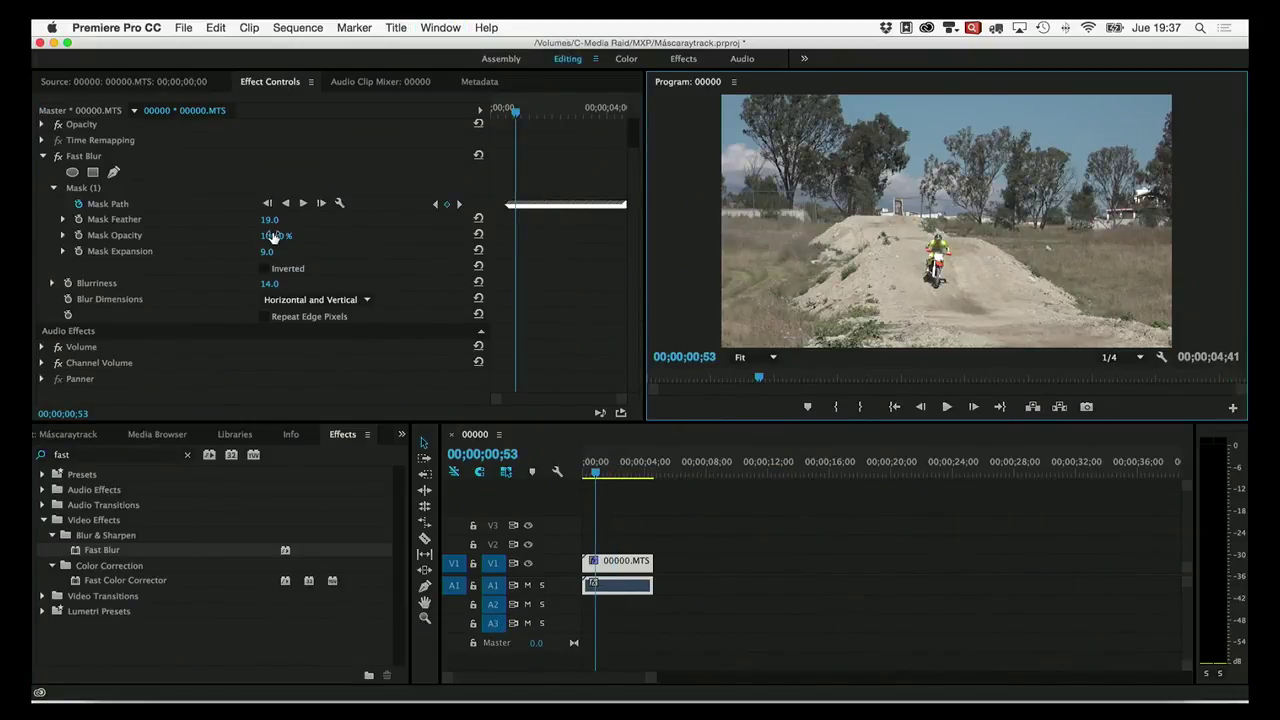
Step: Set Mask Expansion to 59, Blurriness to 20 and Mask Feather to 28 at 00;00;03;36
click(262, 252)
drag(268, 286, 280, 285)
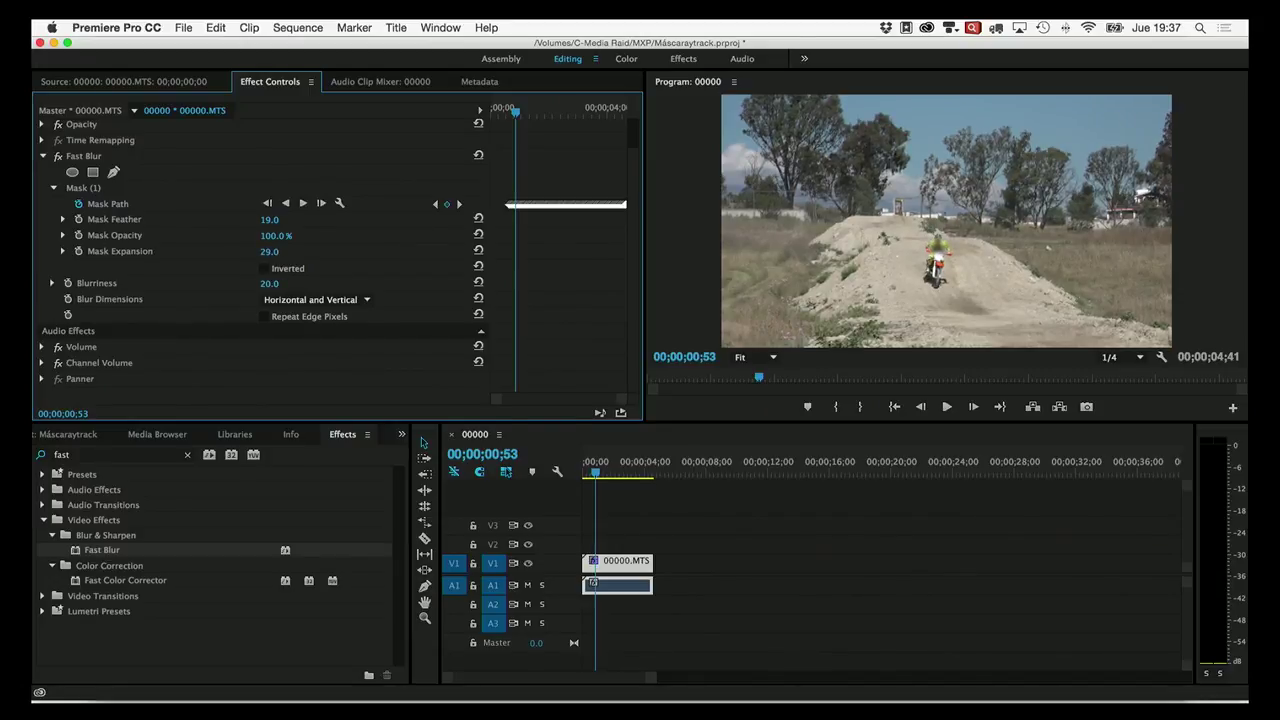
click(1104, 378)
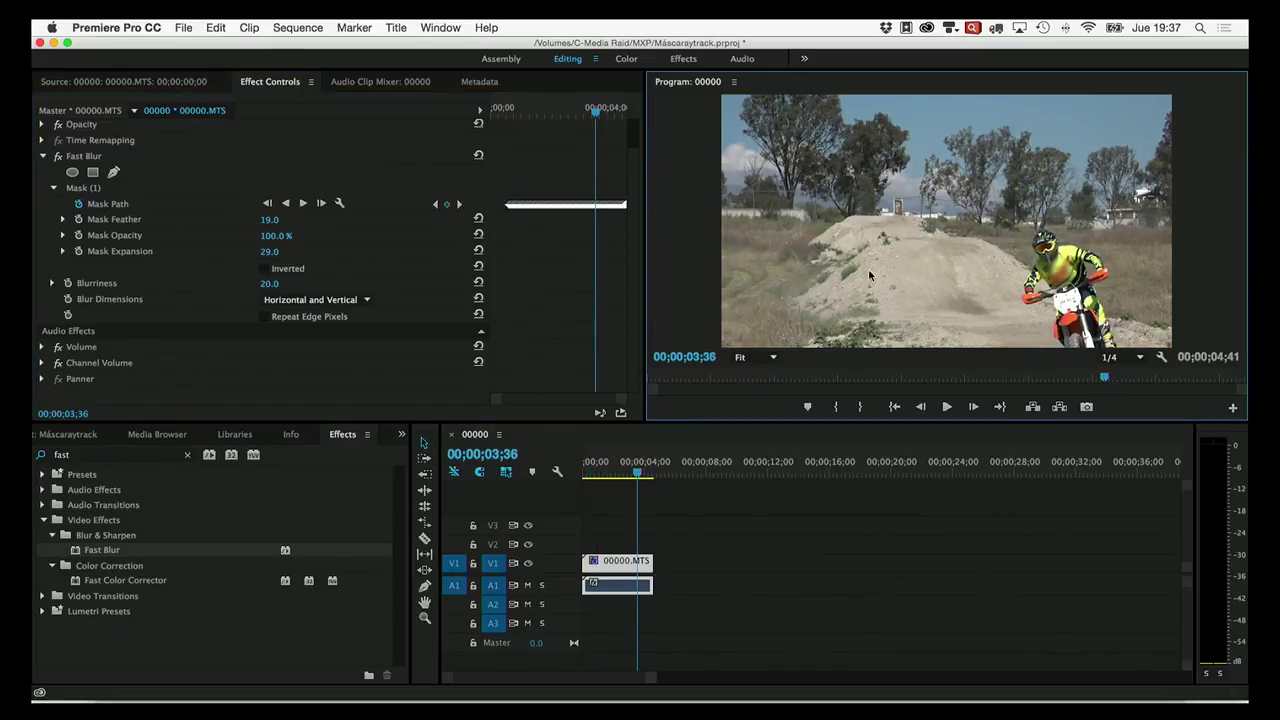
drag(269, 227, 273, 227)
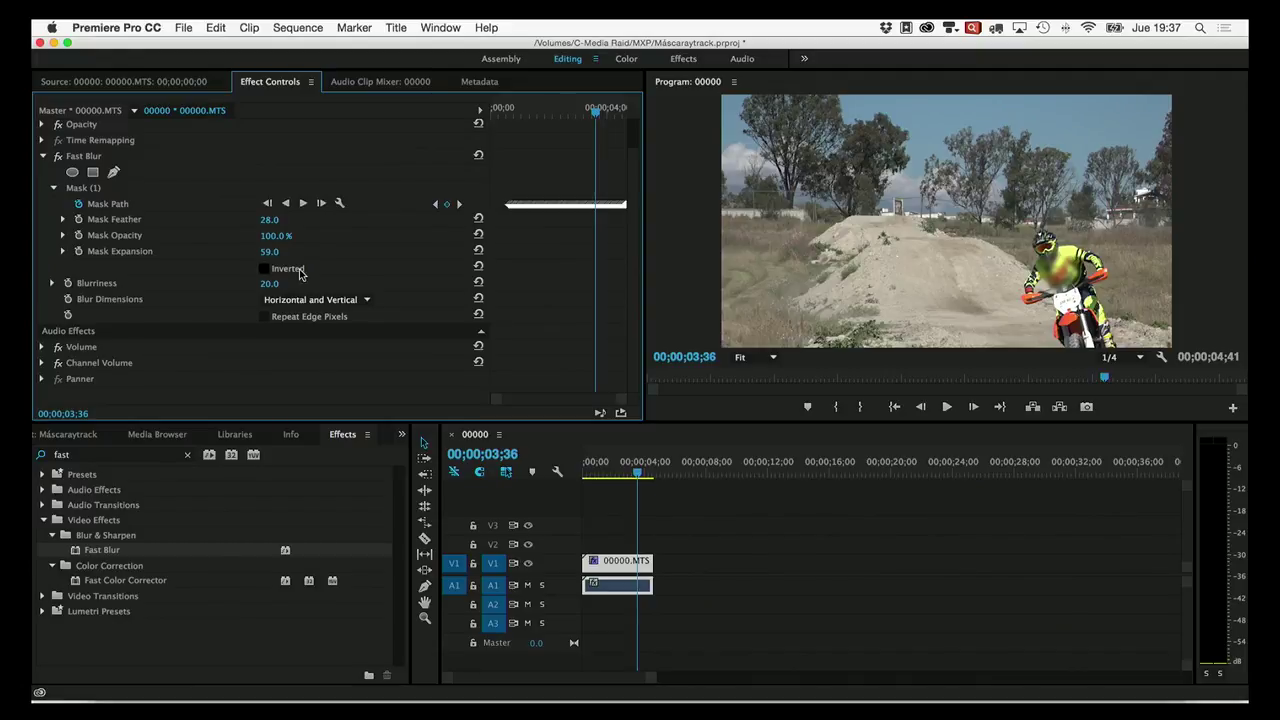
click(690, 85)
click(452, 28)
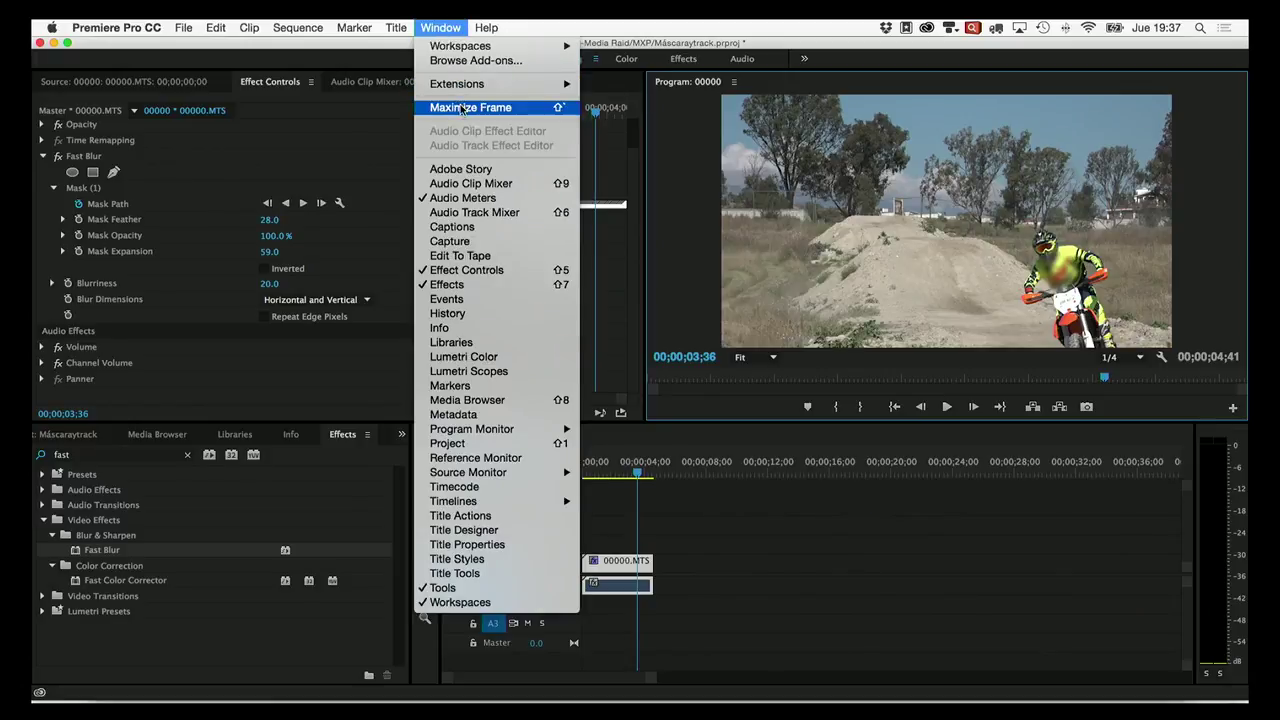
click(462, 108)
click(264, 632)
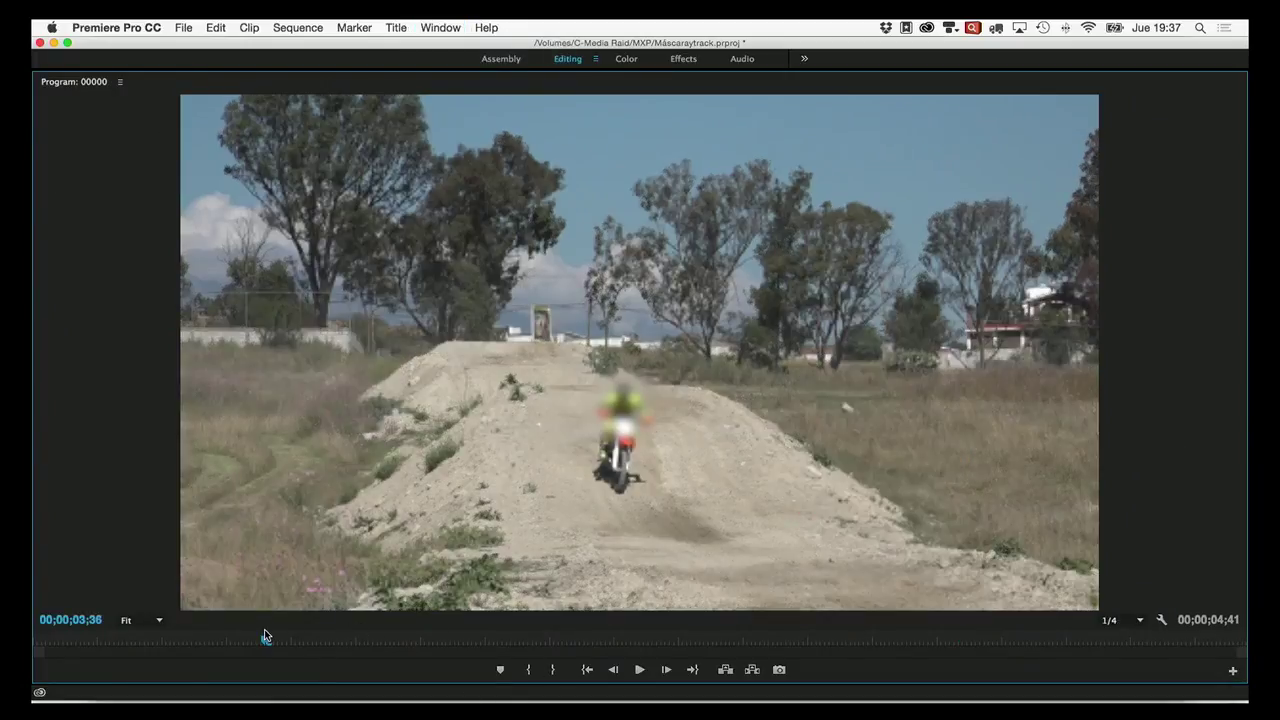
drag(257, 630, 229, 629)
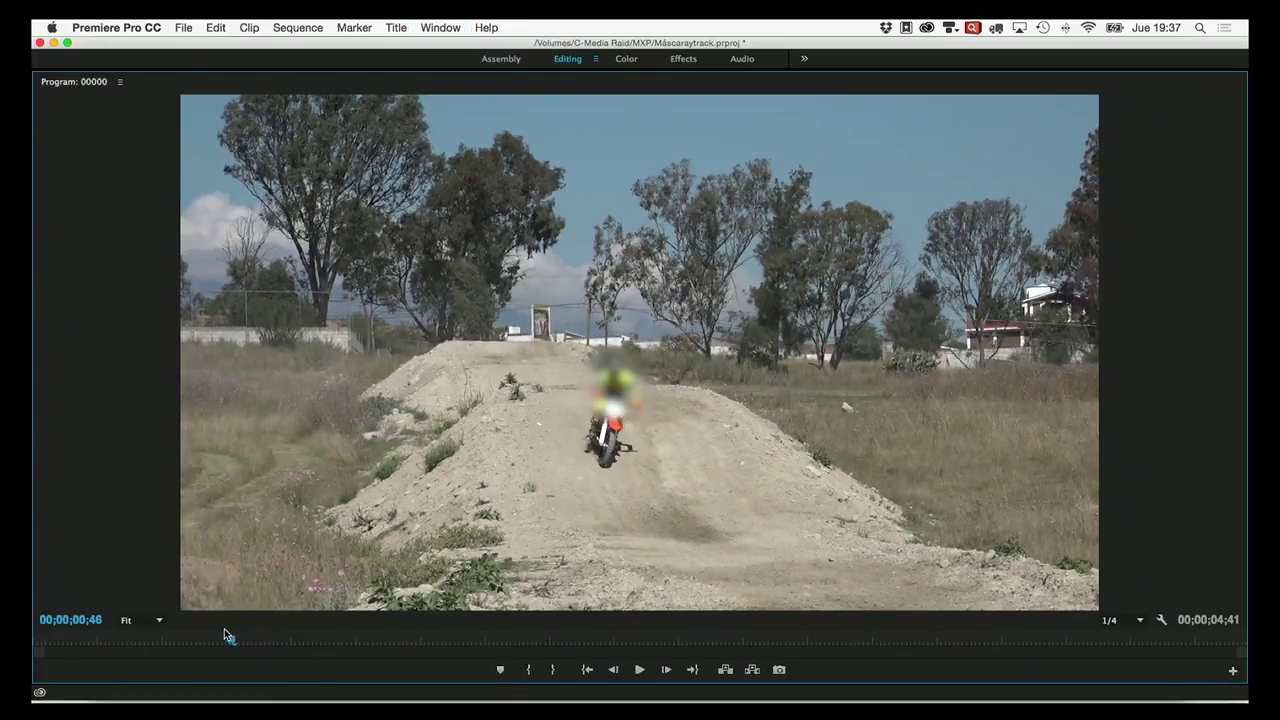
key(space)
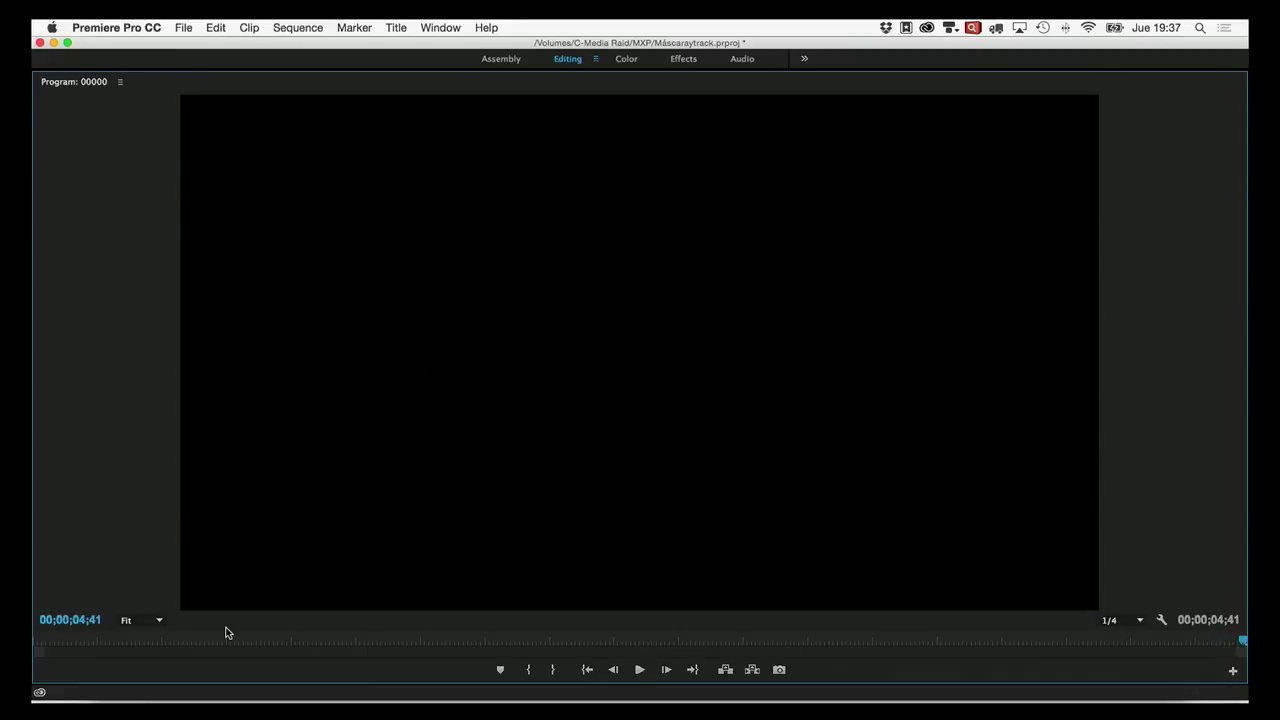
click(229, 638)
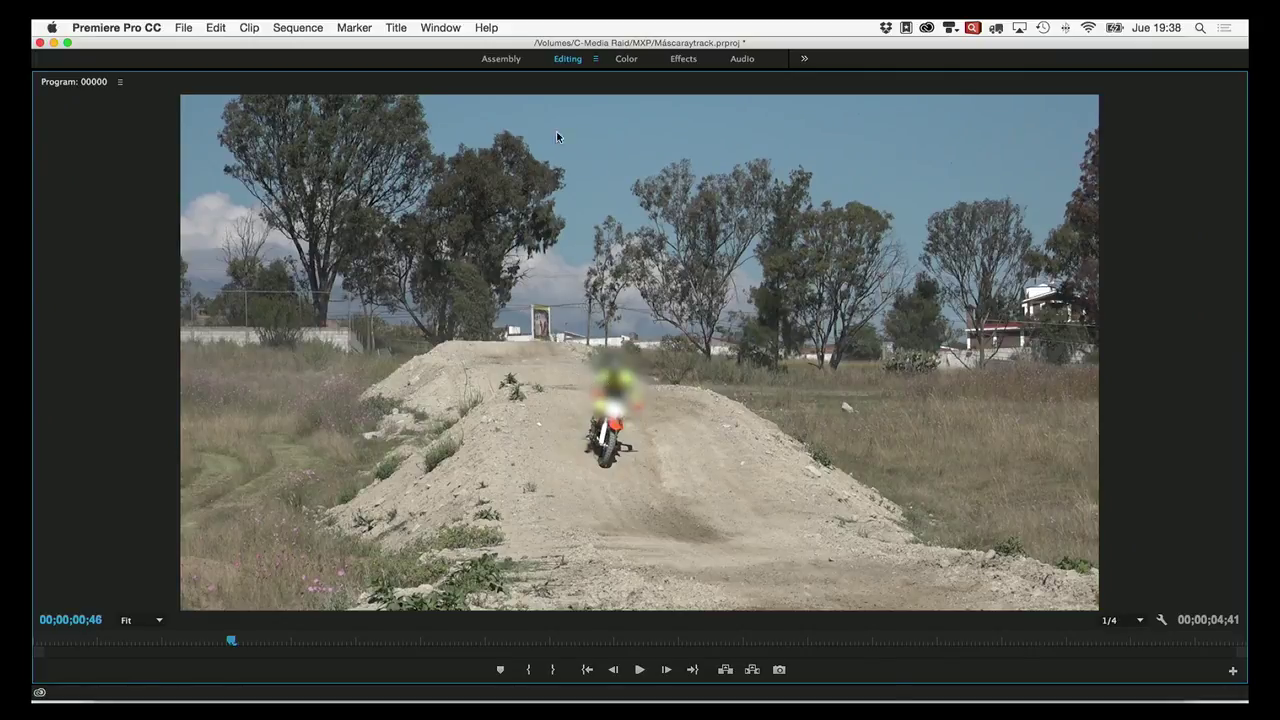
click(440, 27)
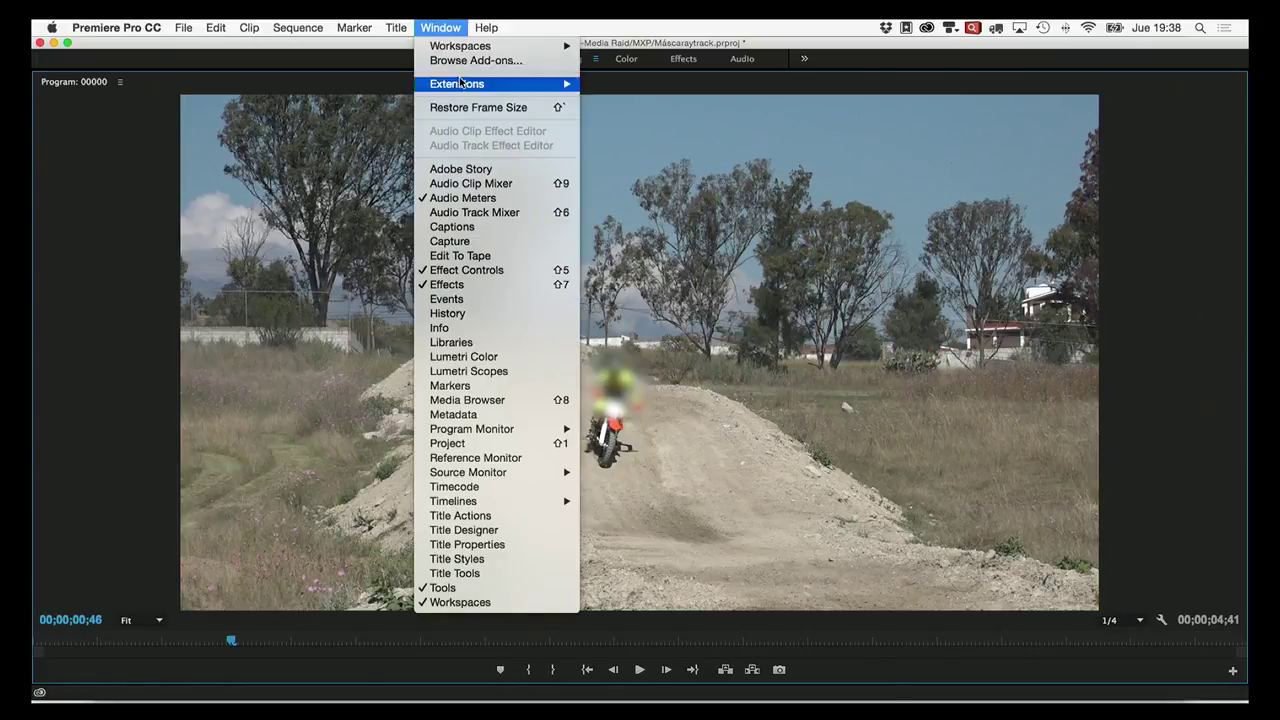
click(476, 107)
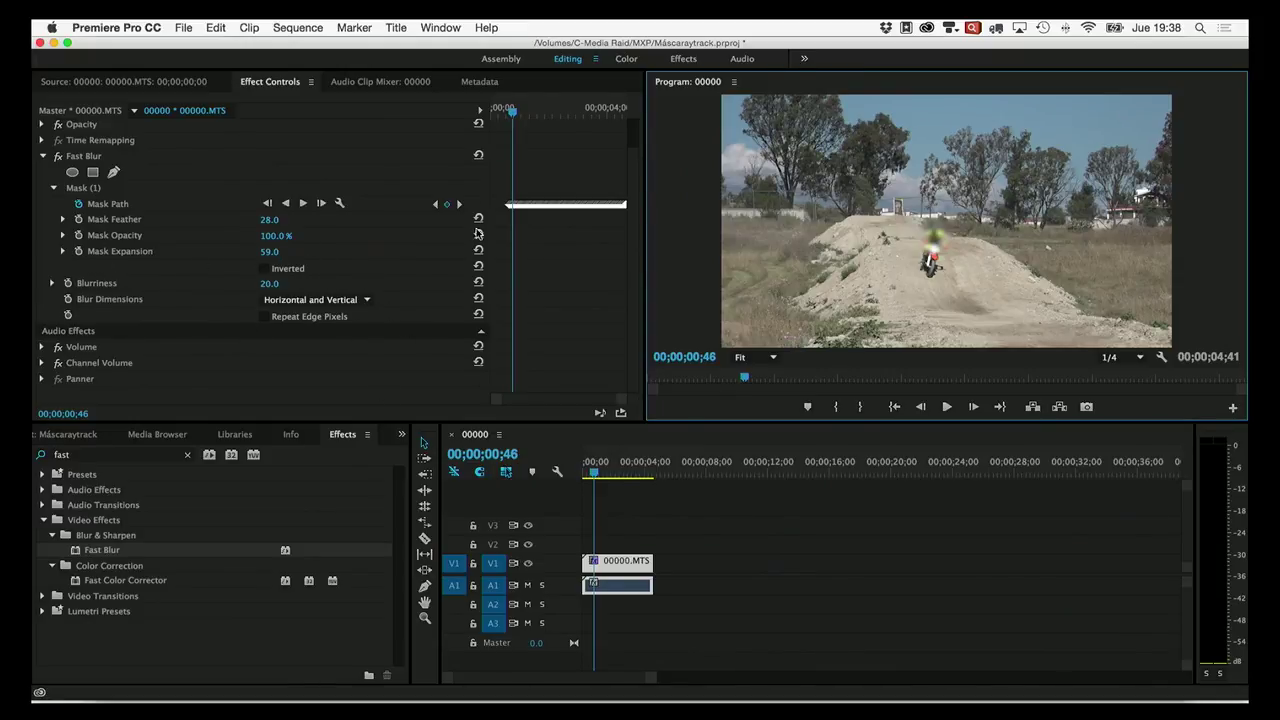
Step: Scrub the clip to check the mask size, then maximize the Program monitor full-frame
drag(512, 114, 564, 115)
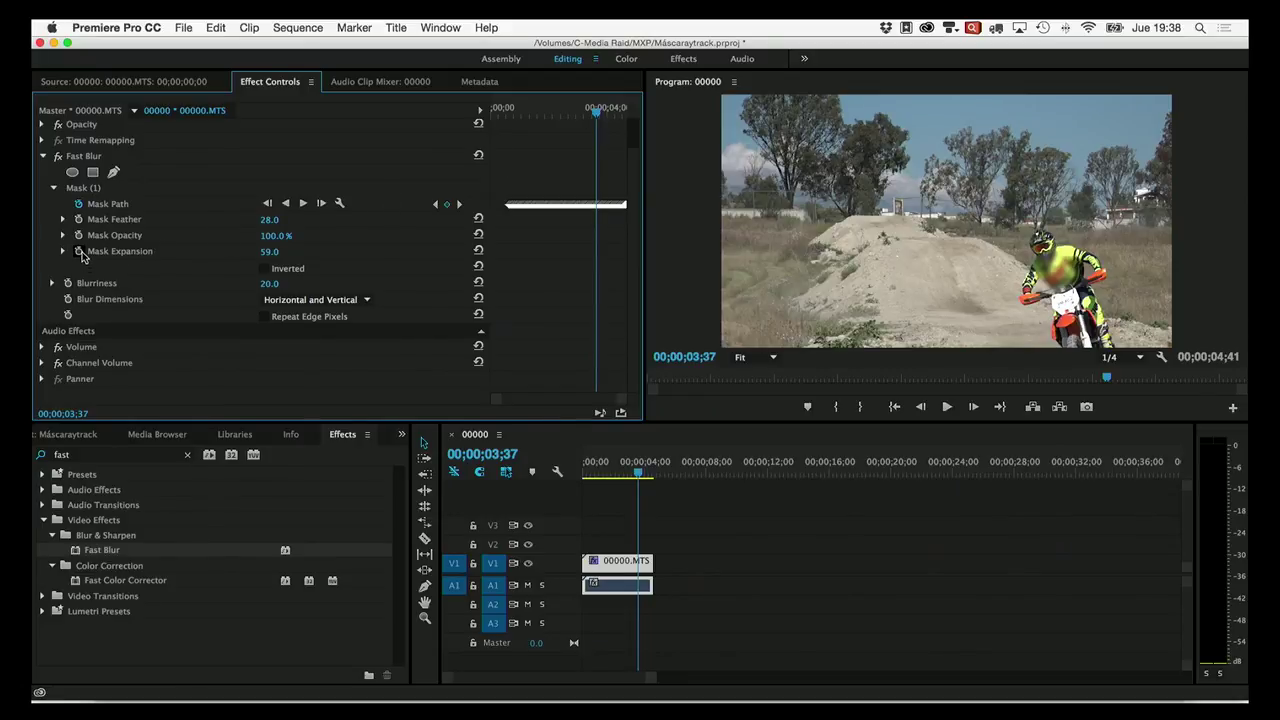
drag(593, 115, 510, 133)
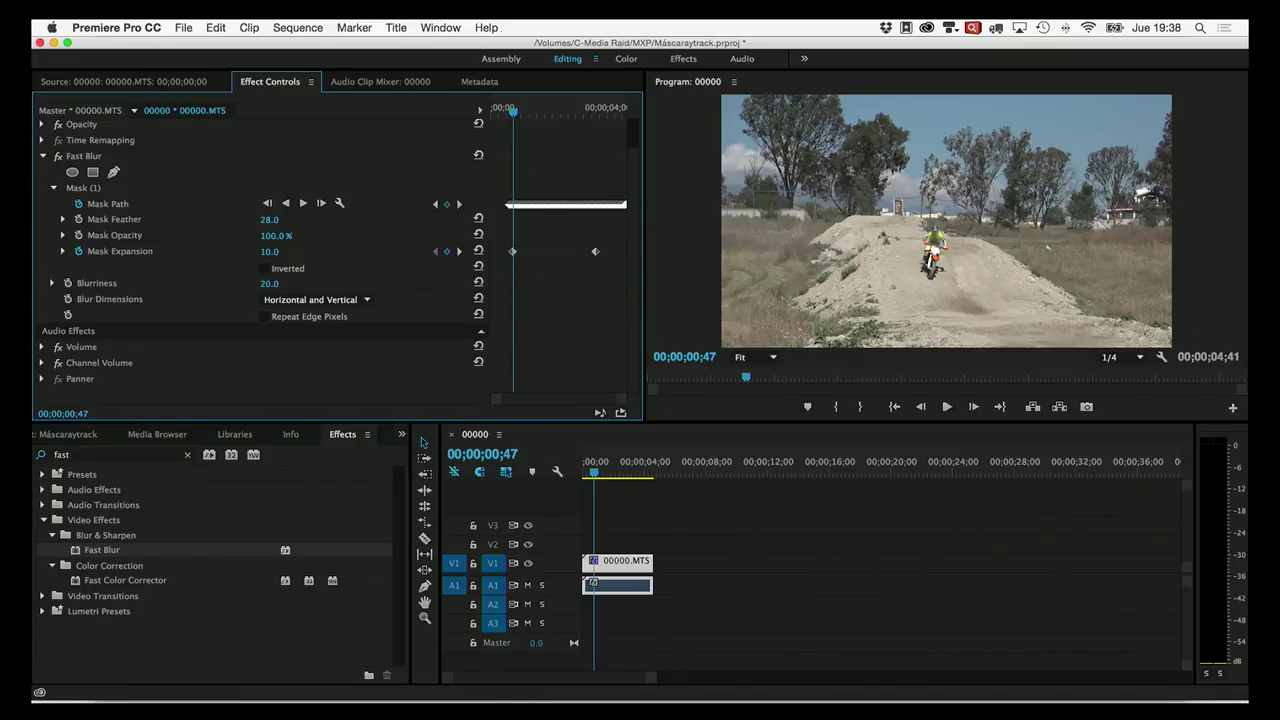
click(440, 27)
click(678, 83)
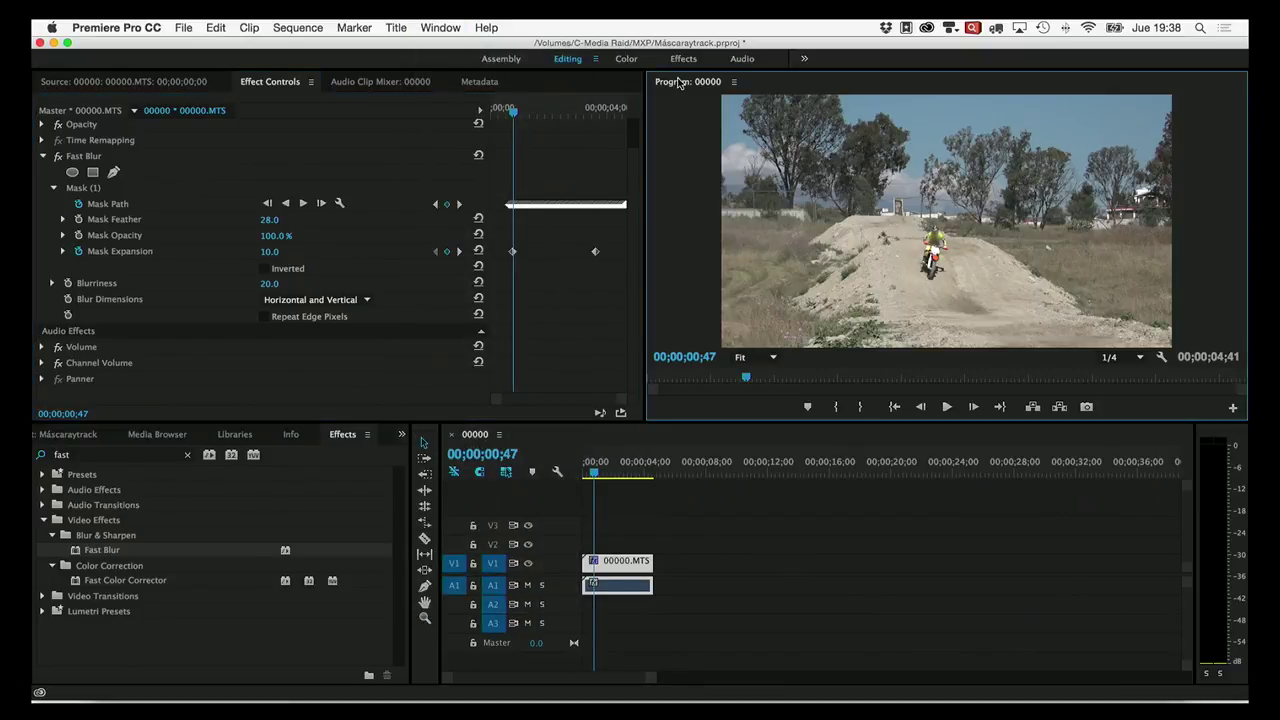
click(456, 27)
click(478, 108)
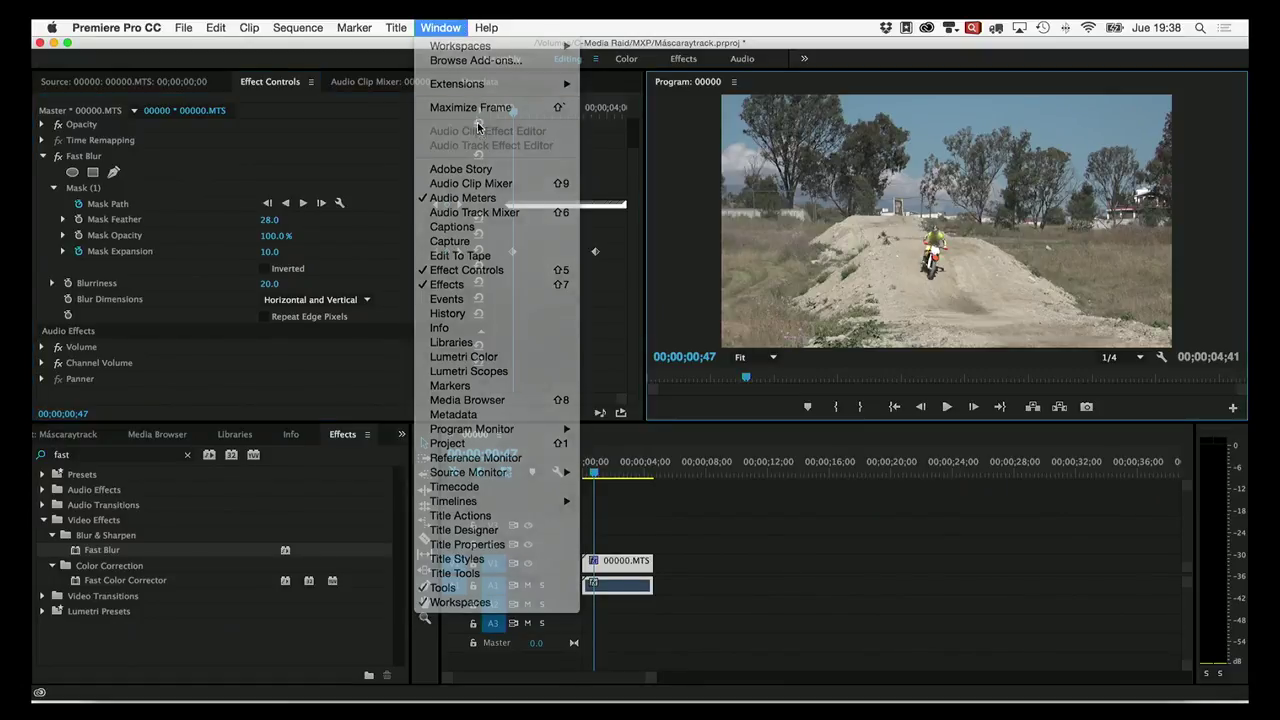
Step: Play the maximized preview from early in the clip to watch the blurred face
key(space)
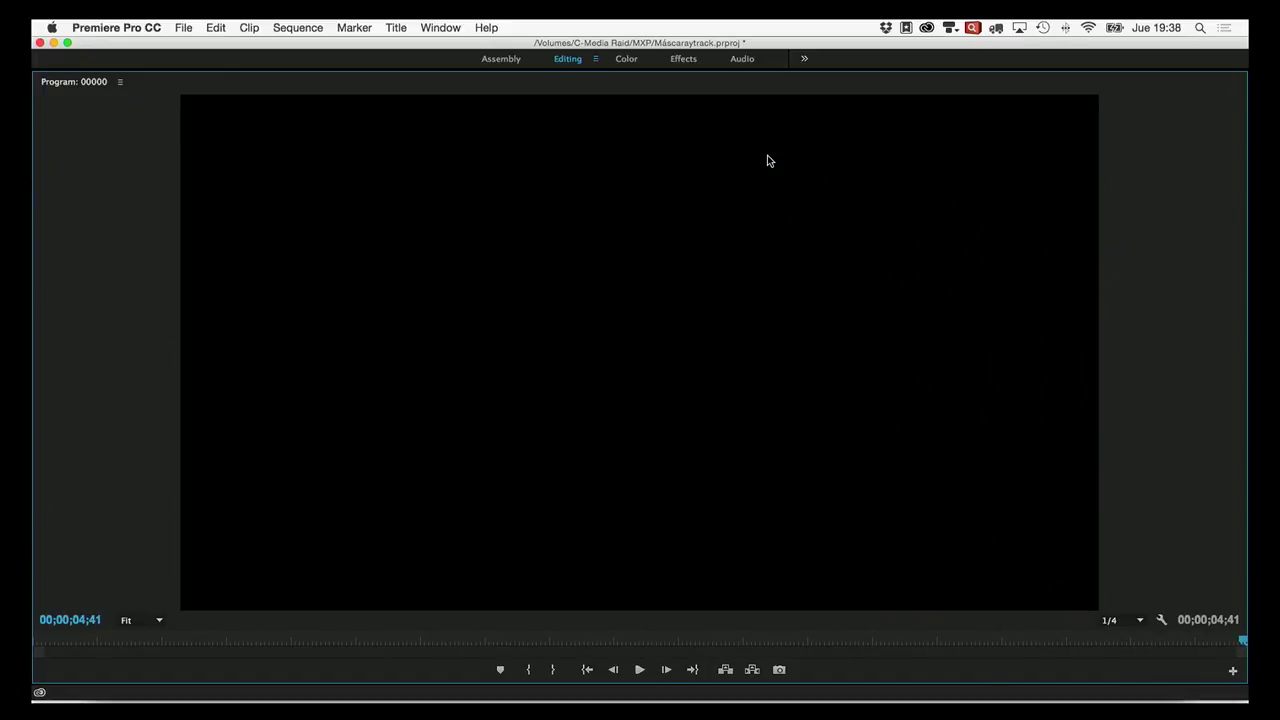
click(331, 632)
key(space)
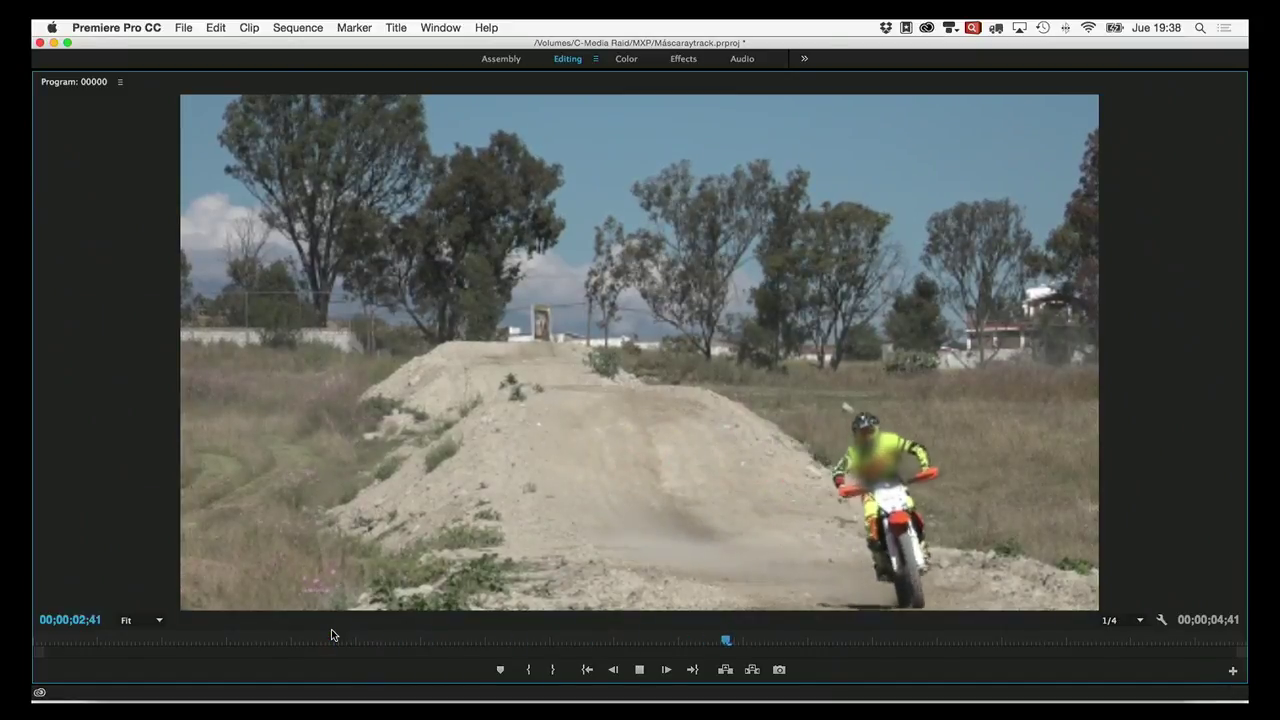